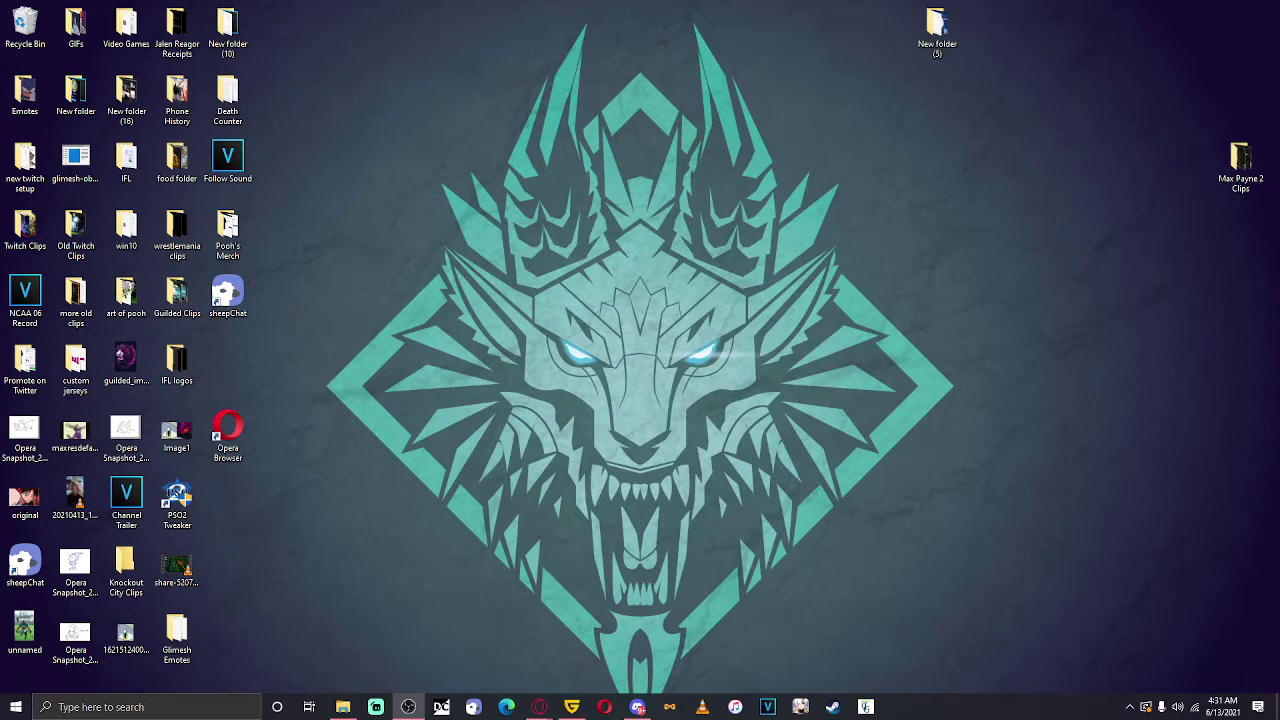
# Bring the Opera window with the sheepChat Steam store page back to the front
pyautogui.hotkey('alt', 'Tab')
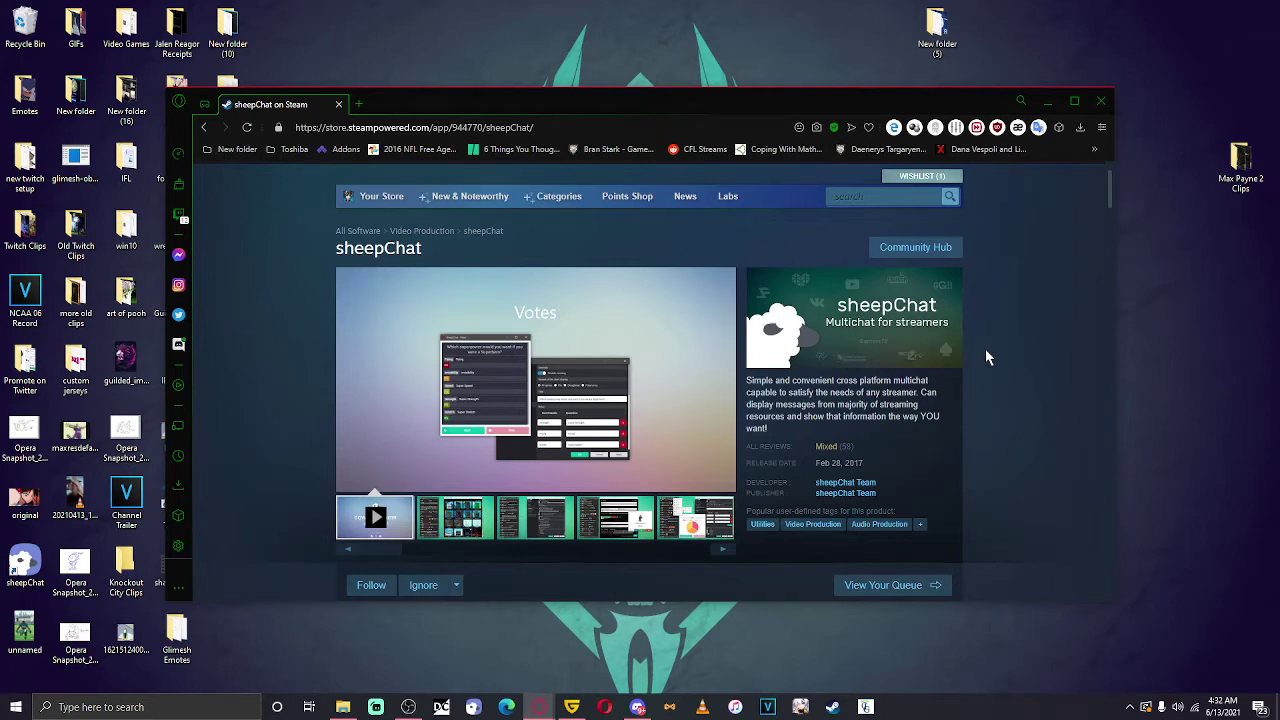
pyautogui.scroll(-10, 934, 343)
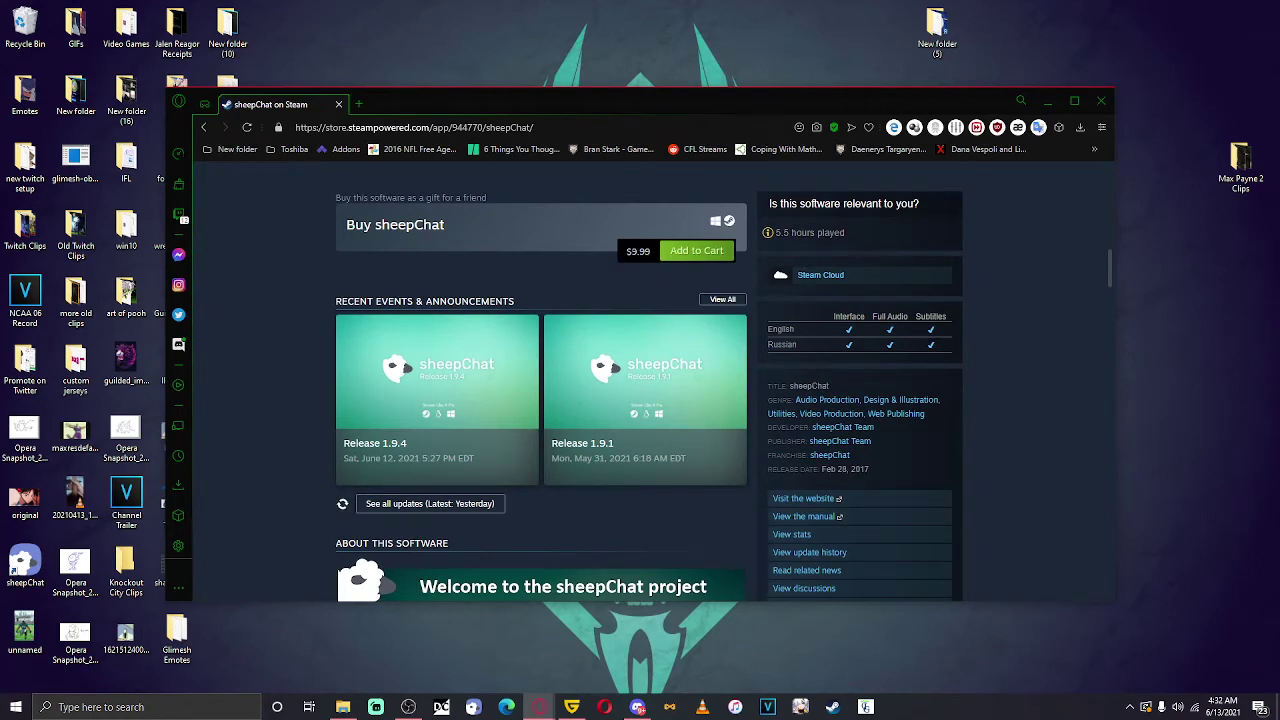
pyautogui.scroll(1, 640, 268)
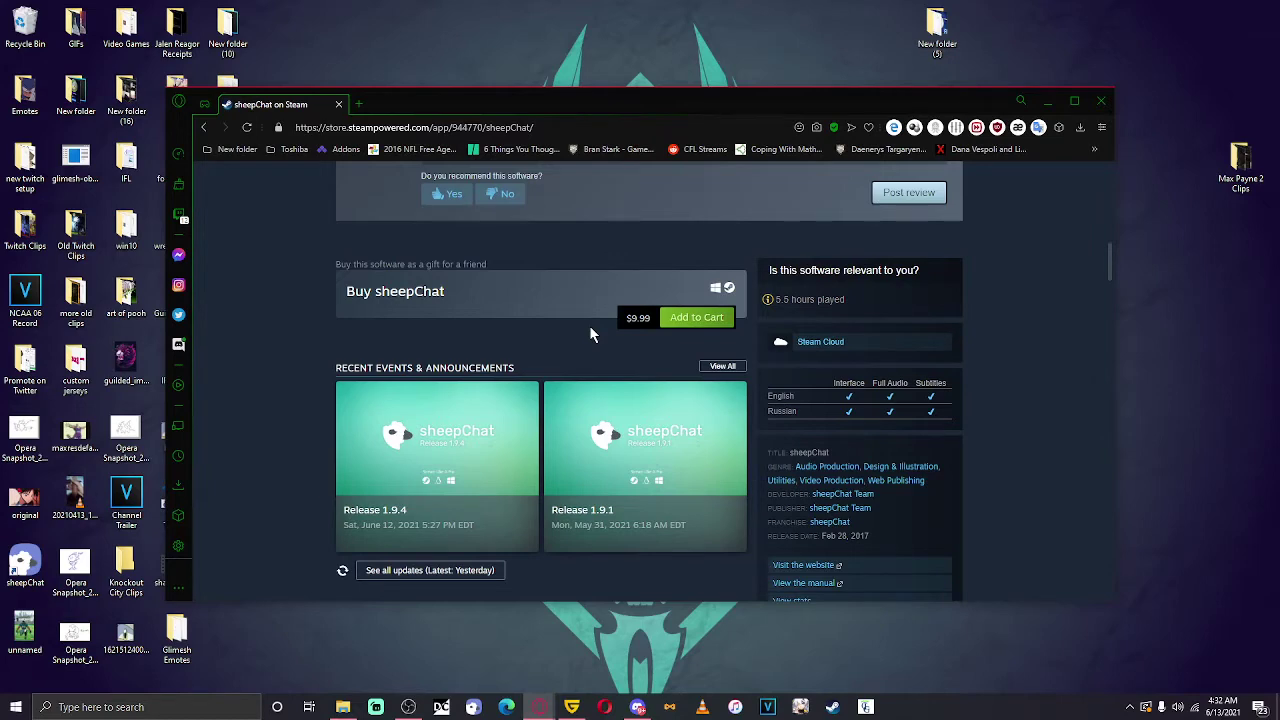
pyautogui.scroll(1, 574, 334)
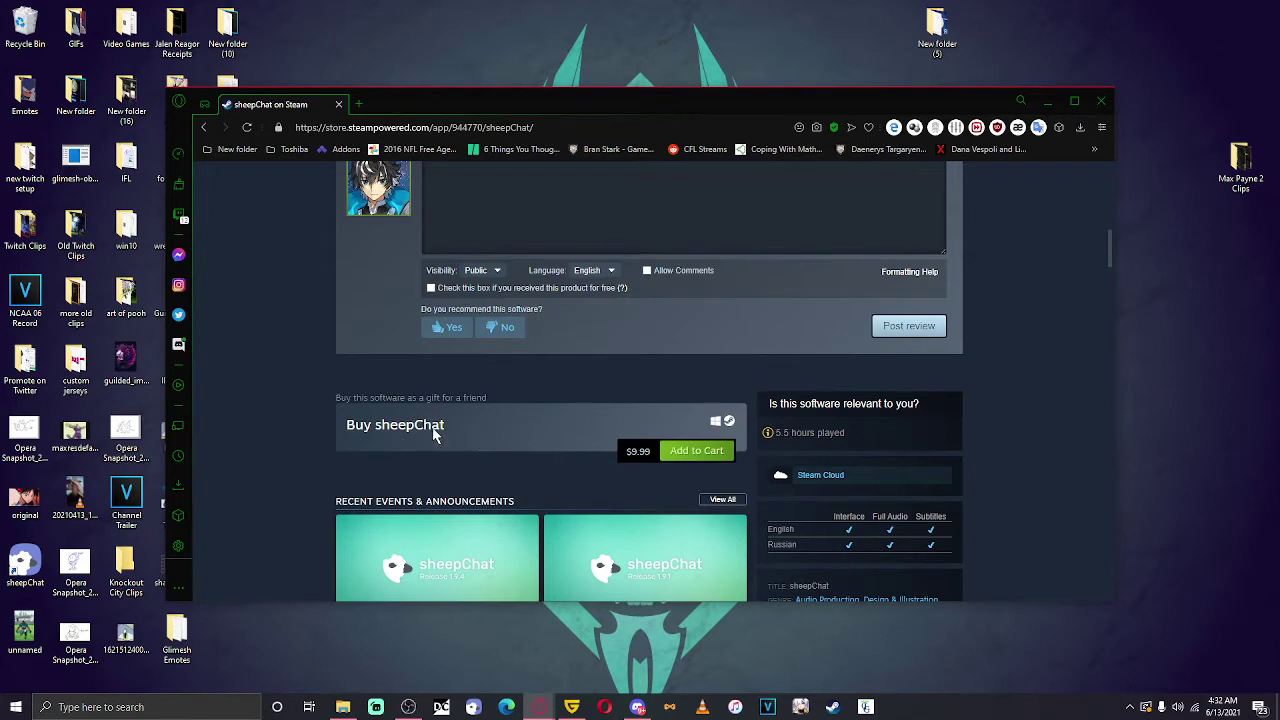
pyautogui.scroll(4, 535, 436)
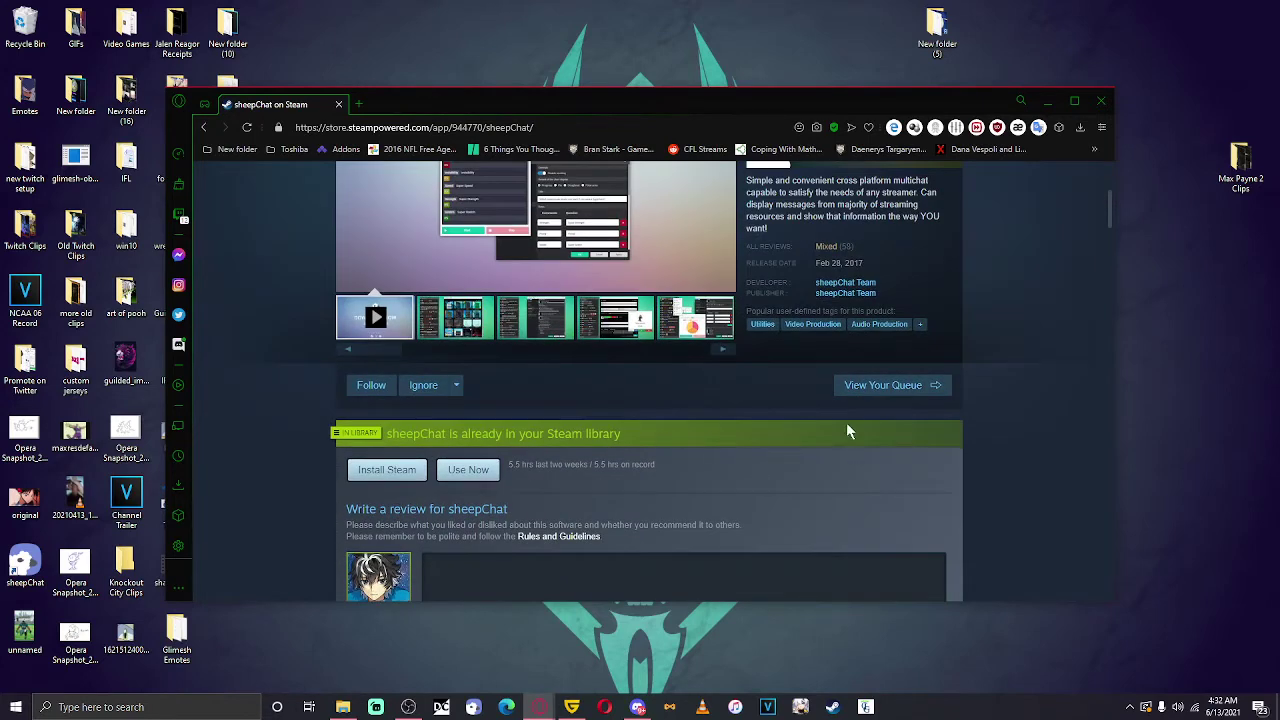
pyautogui.scroll(2, 846, 432)
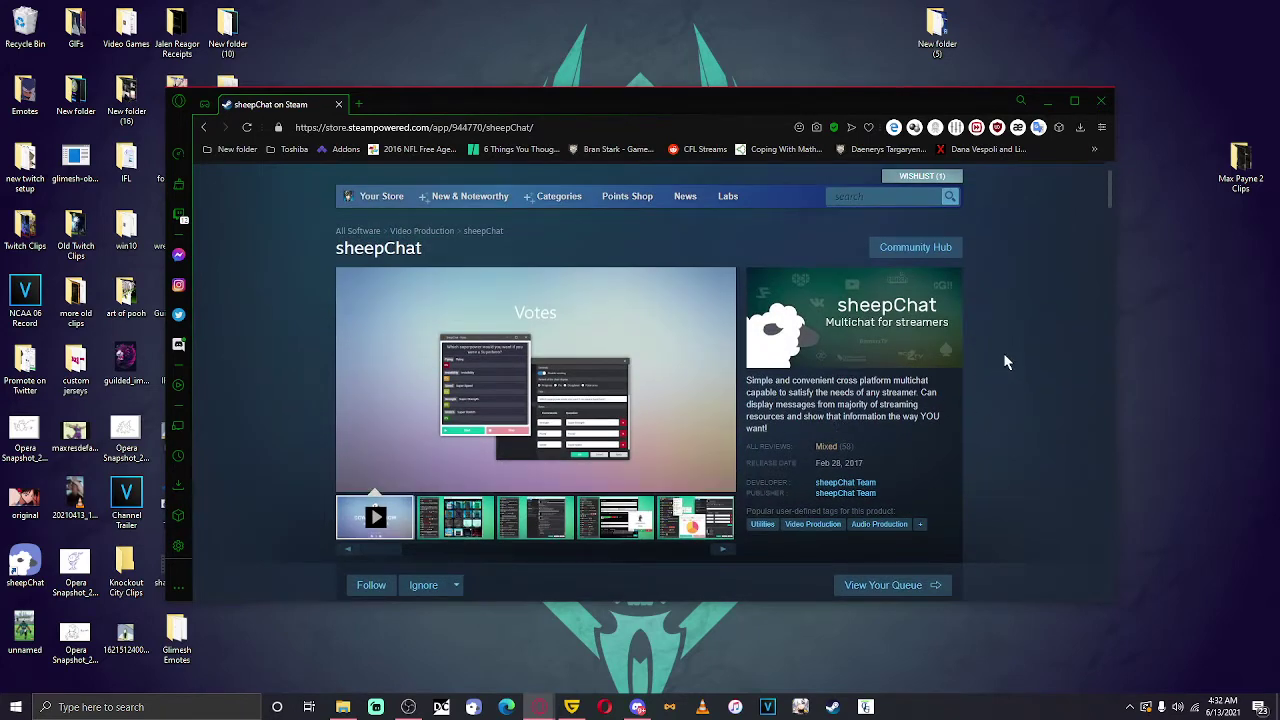
pyautogui.scroll(-7, 1006, 362)
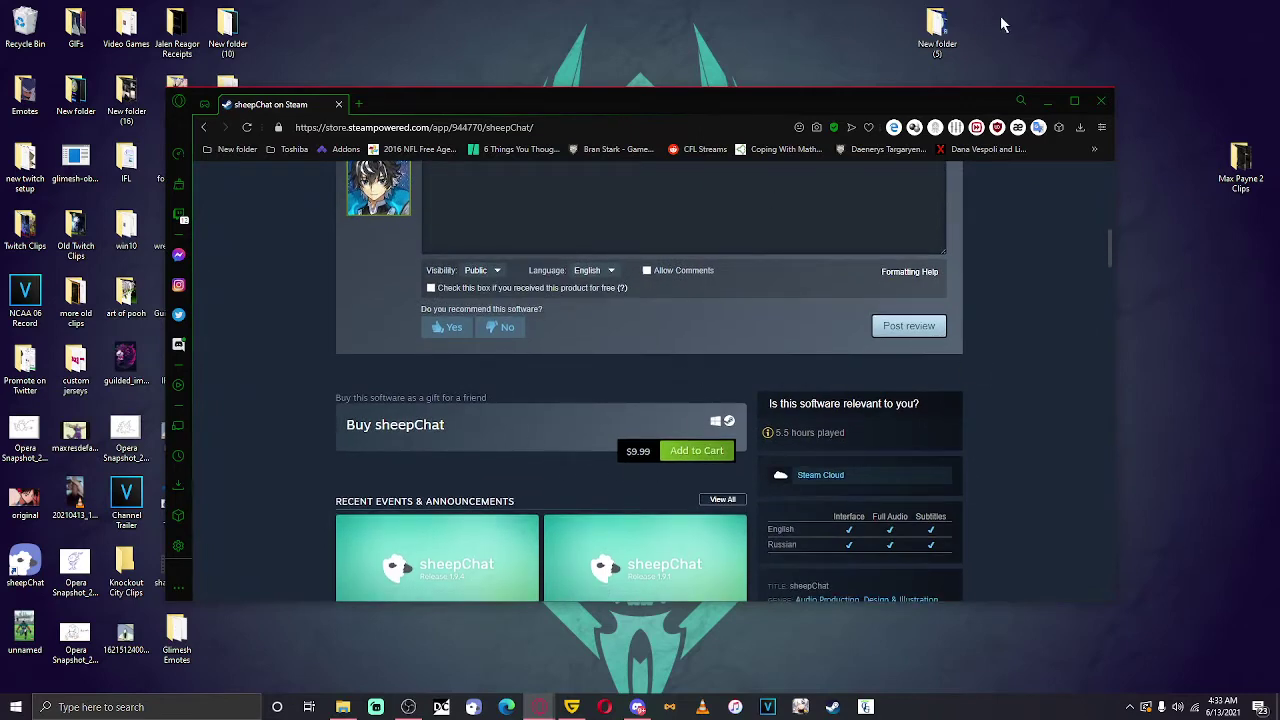
# Minimize Opera and launch sheepChat from its desktop shortcut
pyautogui.click(1046, 101)
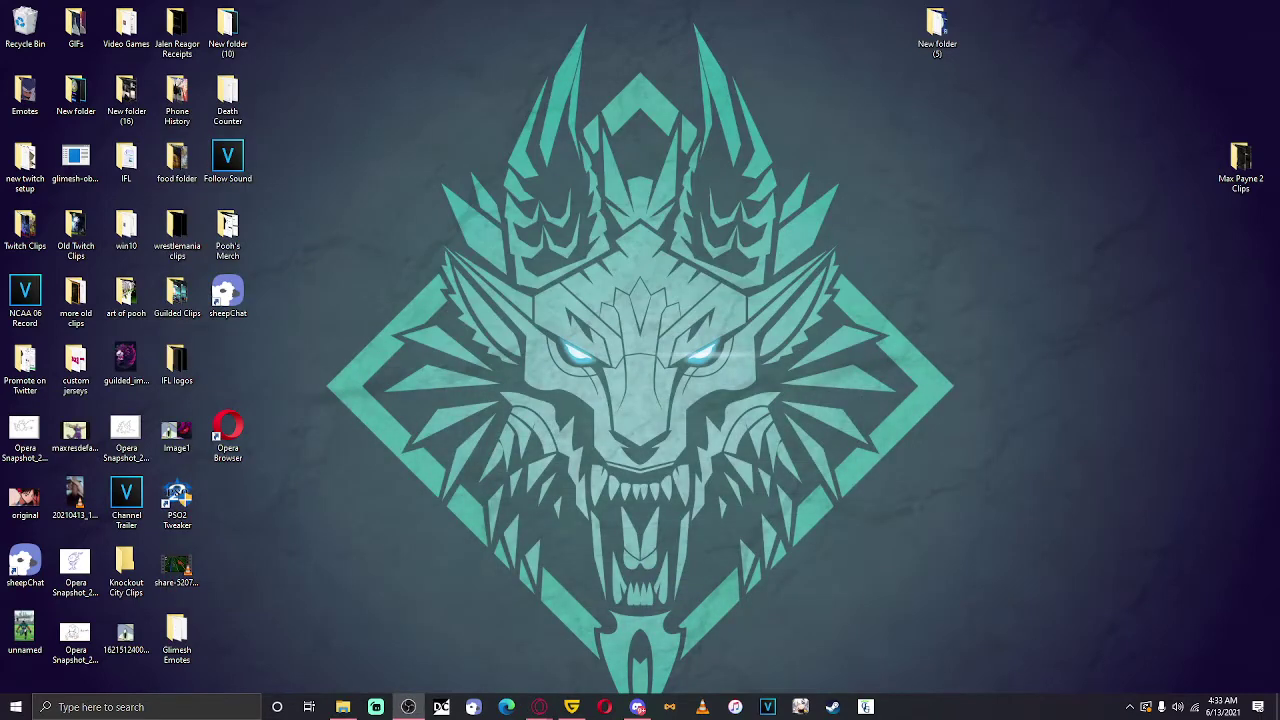
pyautogui.moveTo(229, 300); pyautogui.dragTo(255, 306)
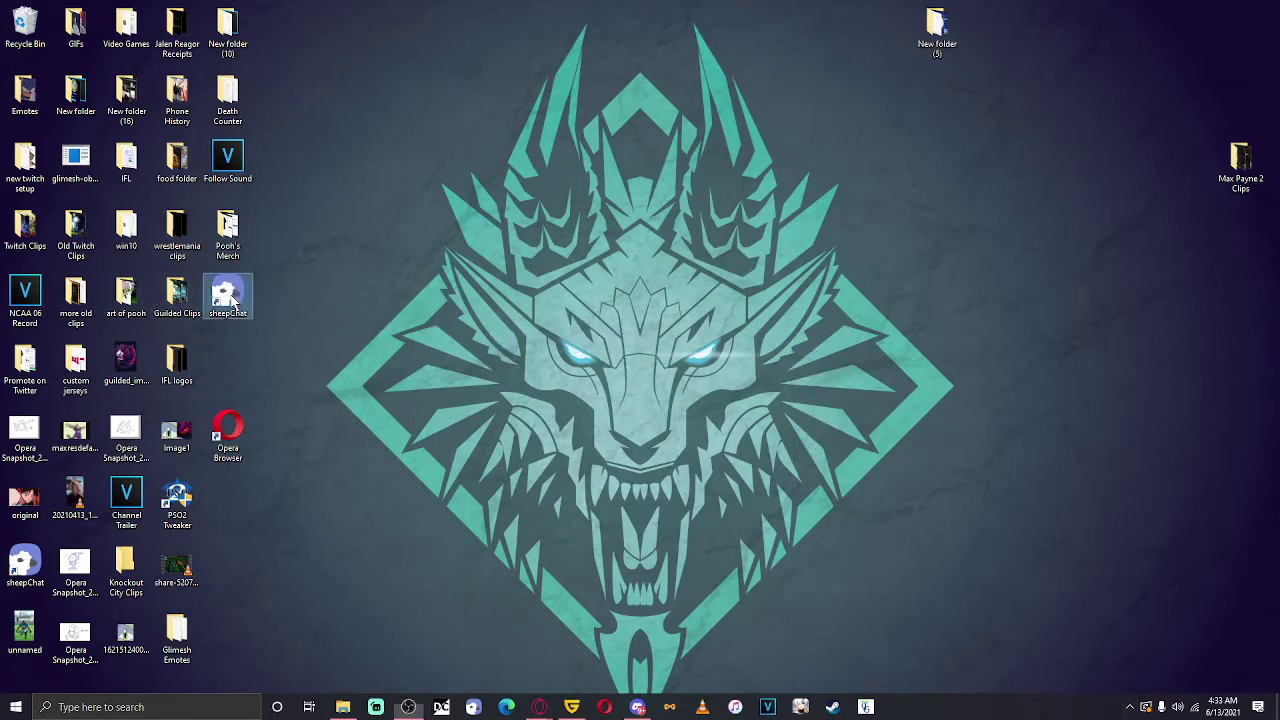
pyautogui.click(1130, 707)
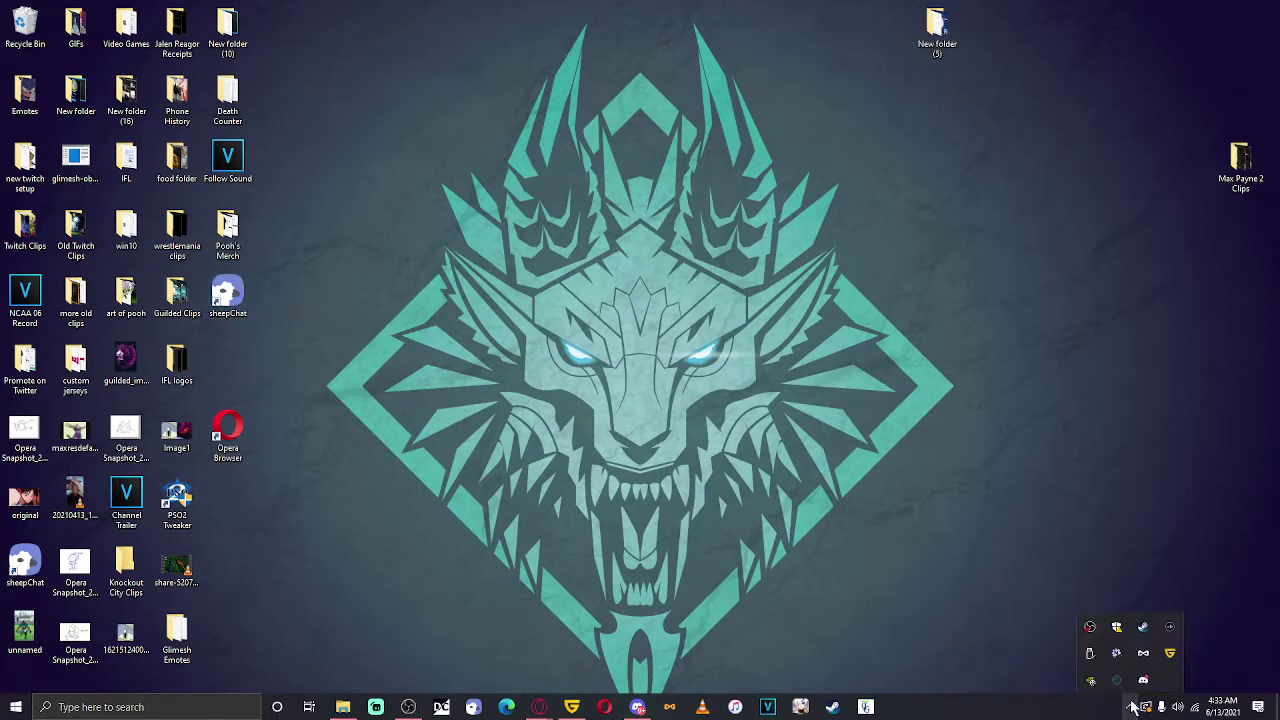
pyautogui.click(871, 478)
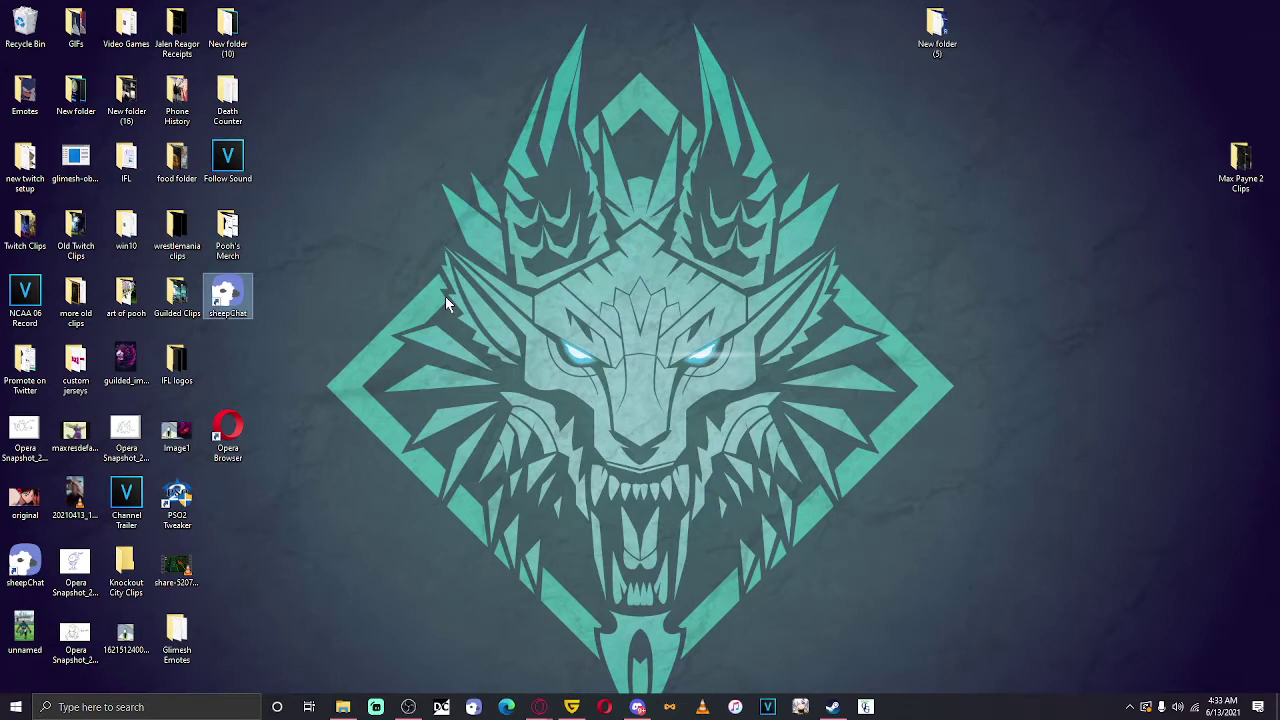
pyautogui.press('Return')
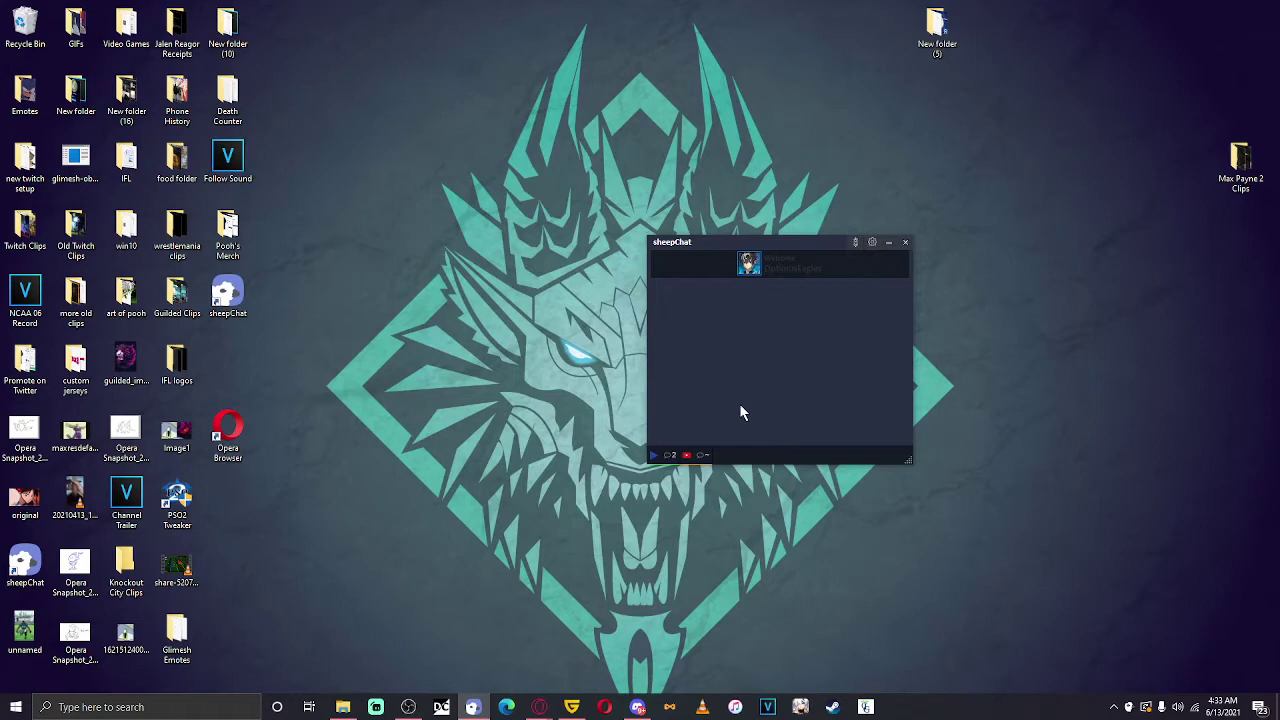
# Open sheepChat's Settings at Connection > Services, listing Glimesh and YouTube (& Gaming)
pyautogui.click(872, 243)
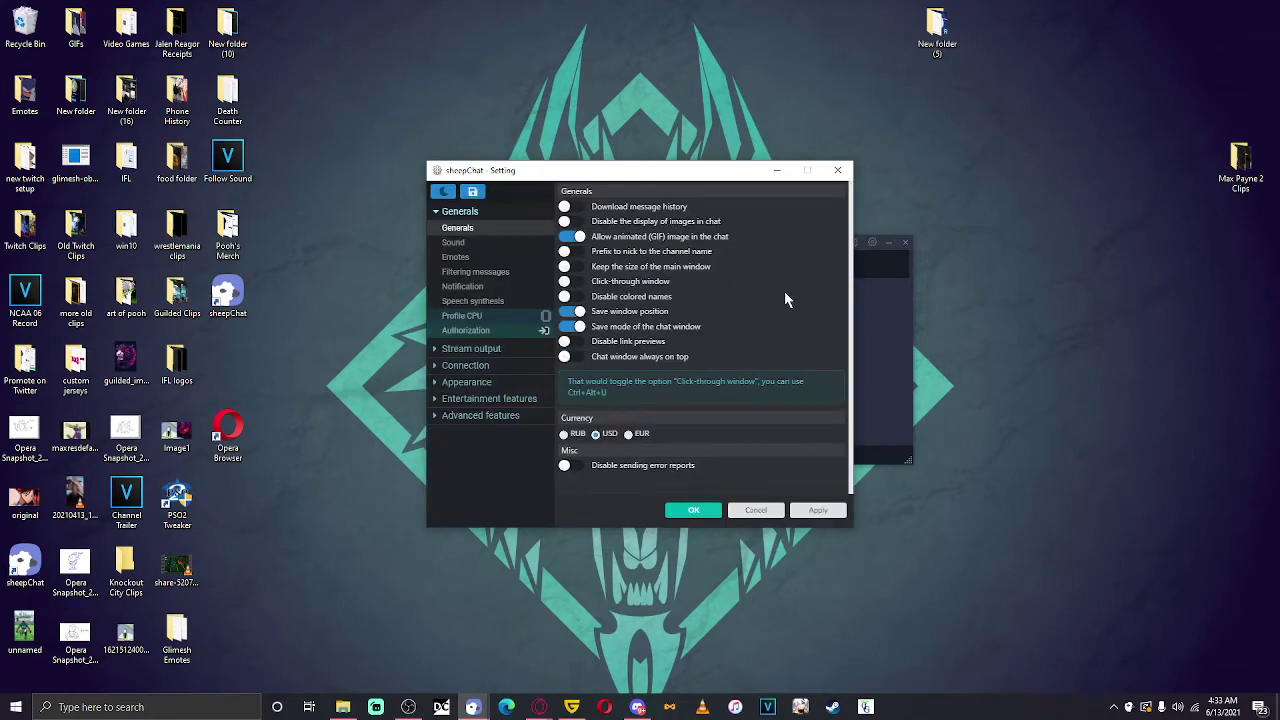
pyautogui.click(474, 365)
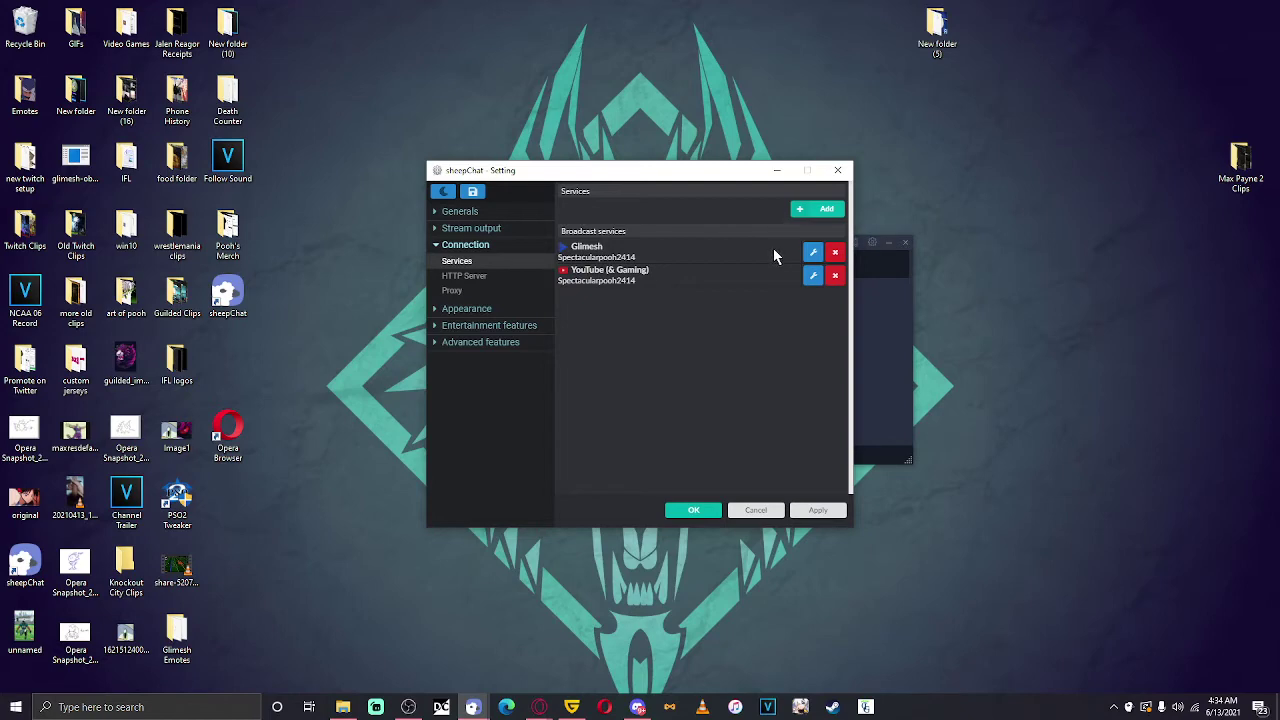
# Review and save the Glimesh channel settings
pyautogui.click(812, 252)
pyautogui.scroll(-1, 639, 326)
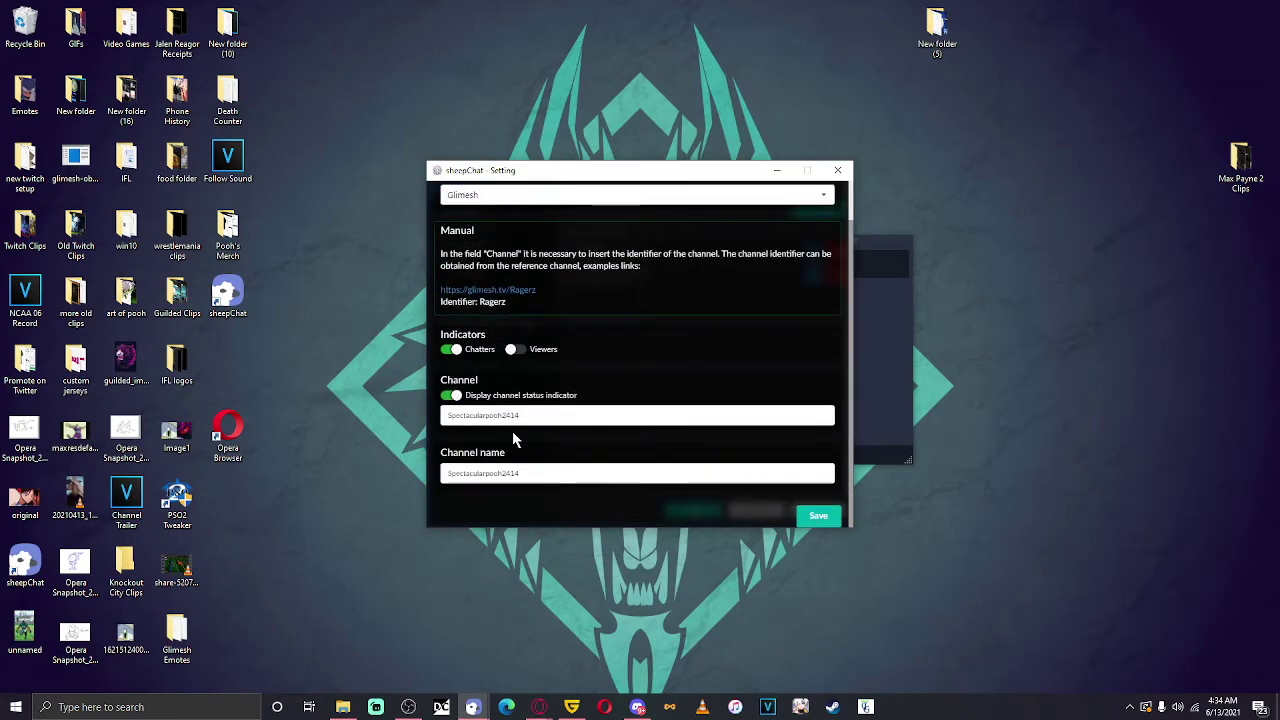
pyautogui.scroll(1, 566, 392)
pyautogui.scroll(-1, 601, 307)
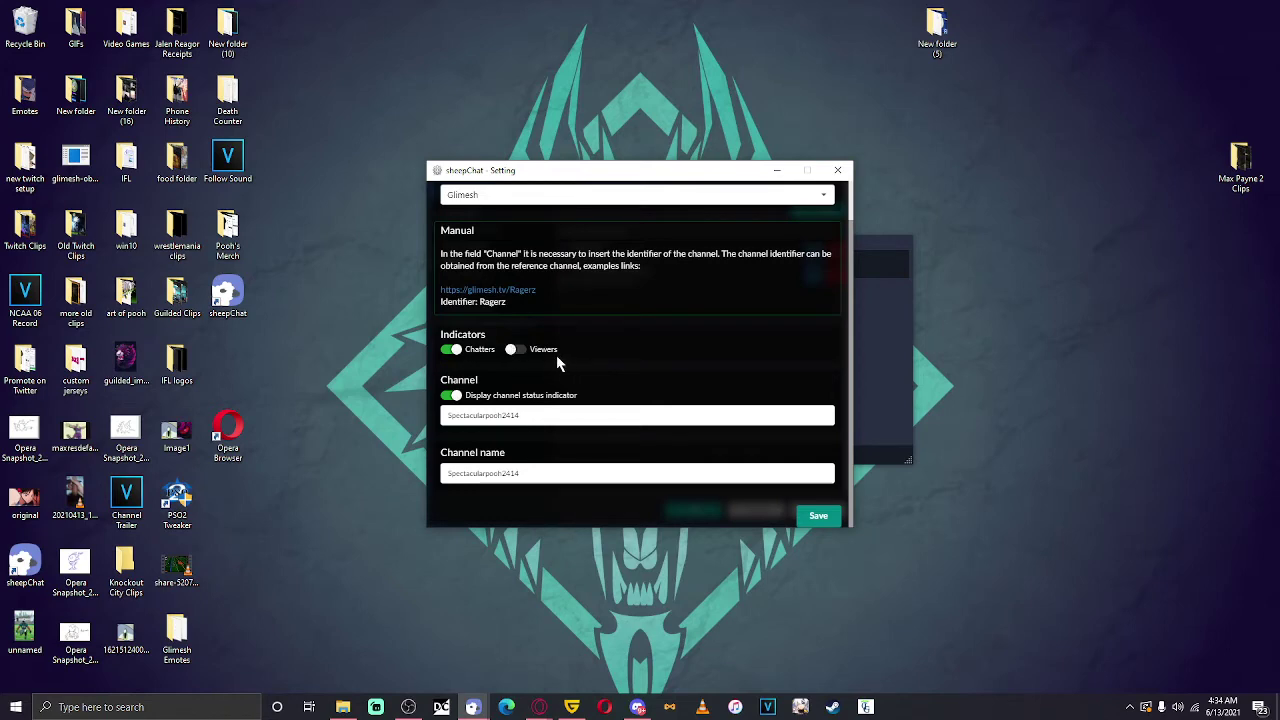
pyautogui.click(818, 517)
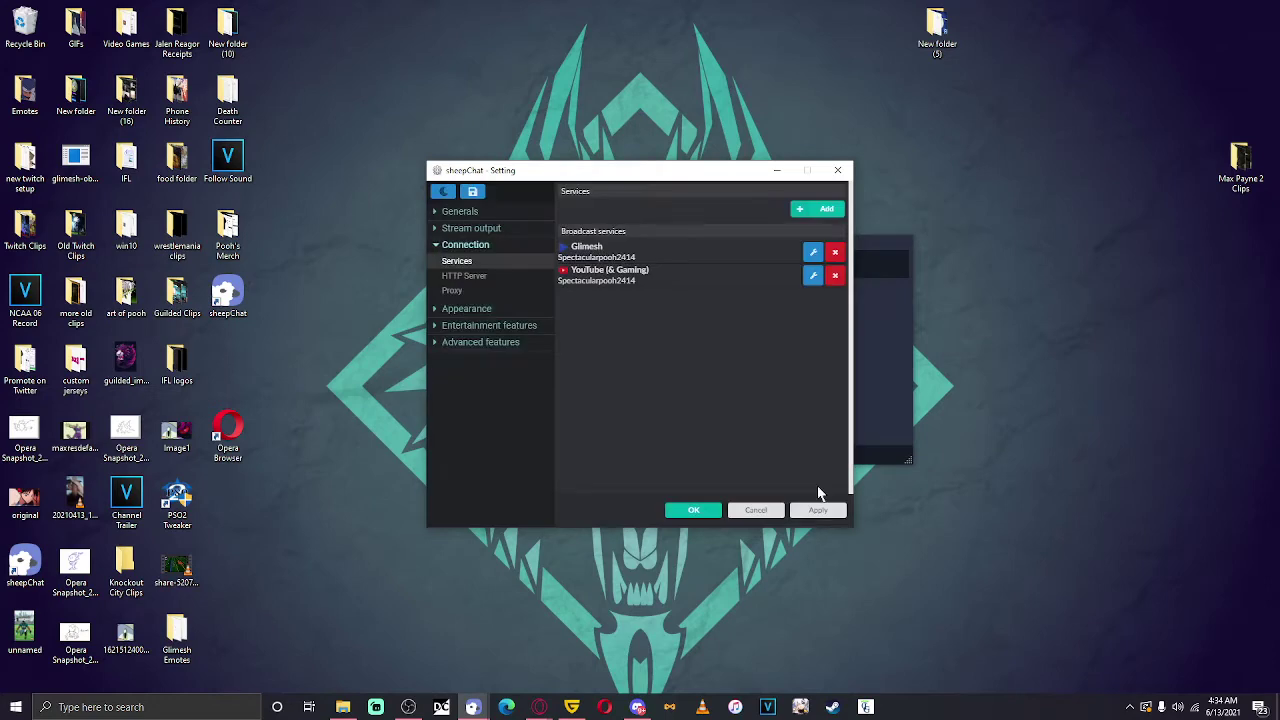
# Review and save the YouTube (& Gaming) channel settings
pyautogui.click(807, 276)
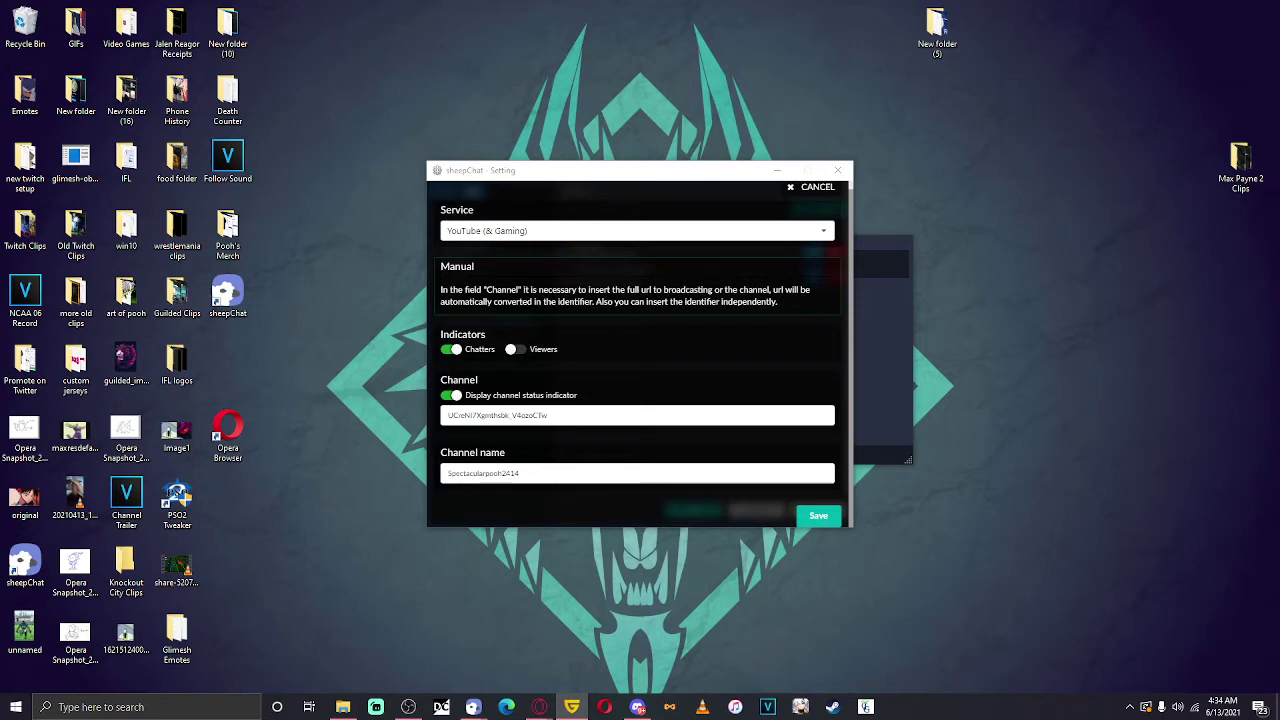
pyautogui.hotkey('alt', 'Tab')
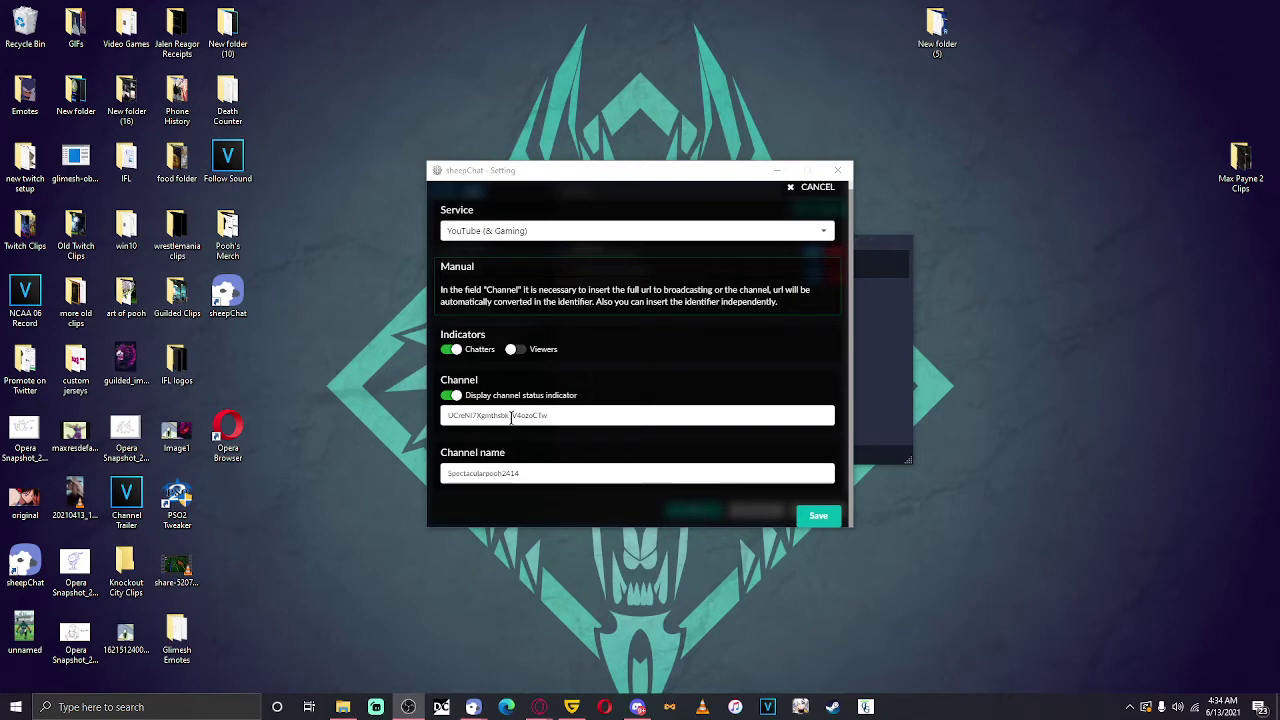
pyautogui.click(799, 516)
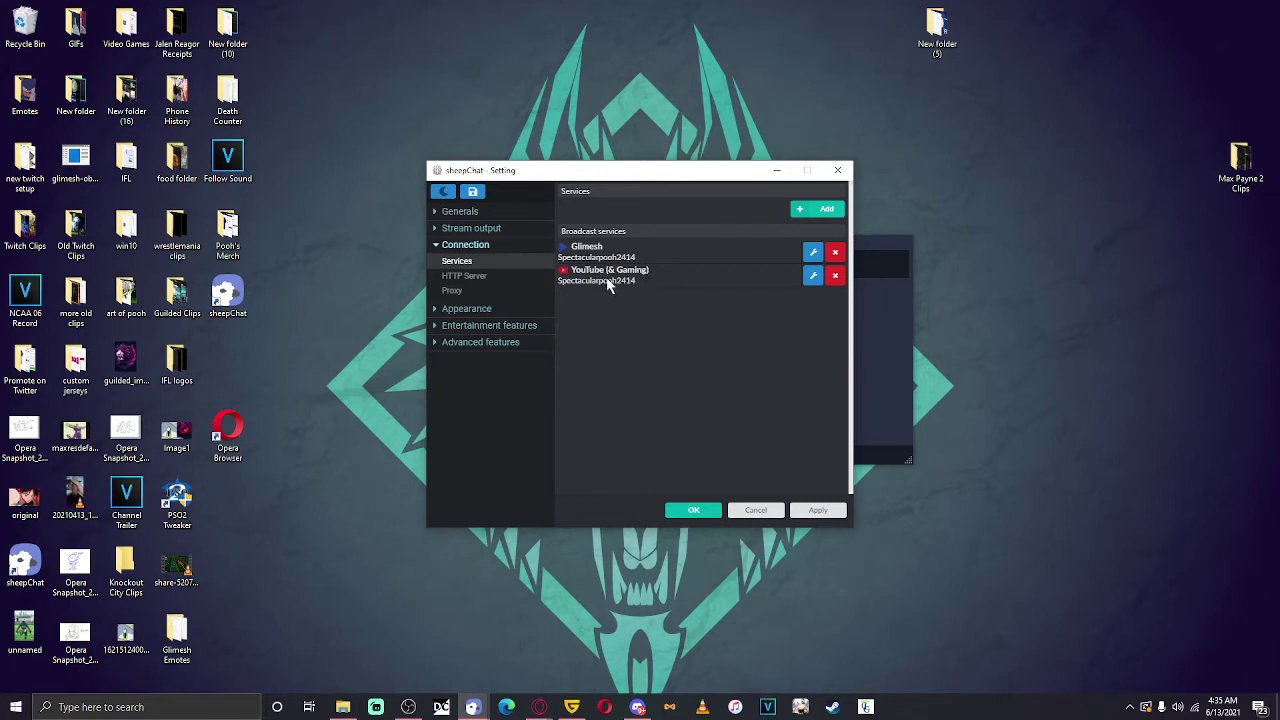
# Check the Authorization page showing YouTube (& Gaming) logged in, then confirm with OK
pyautogui.click(477, 229)
pyautogui.click(476, 213)
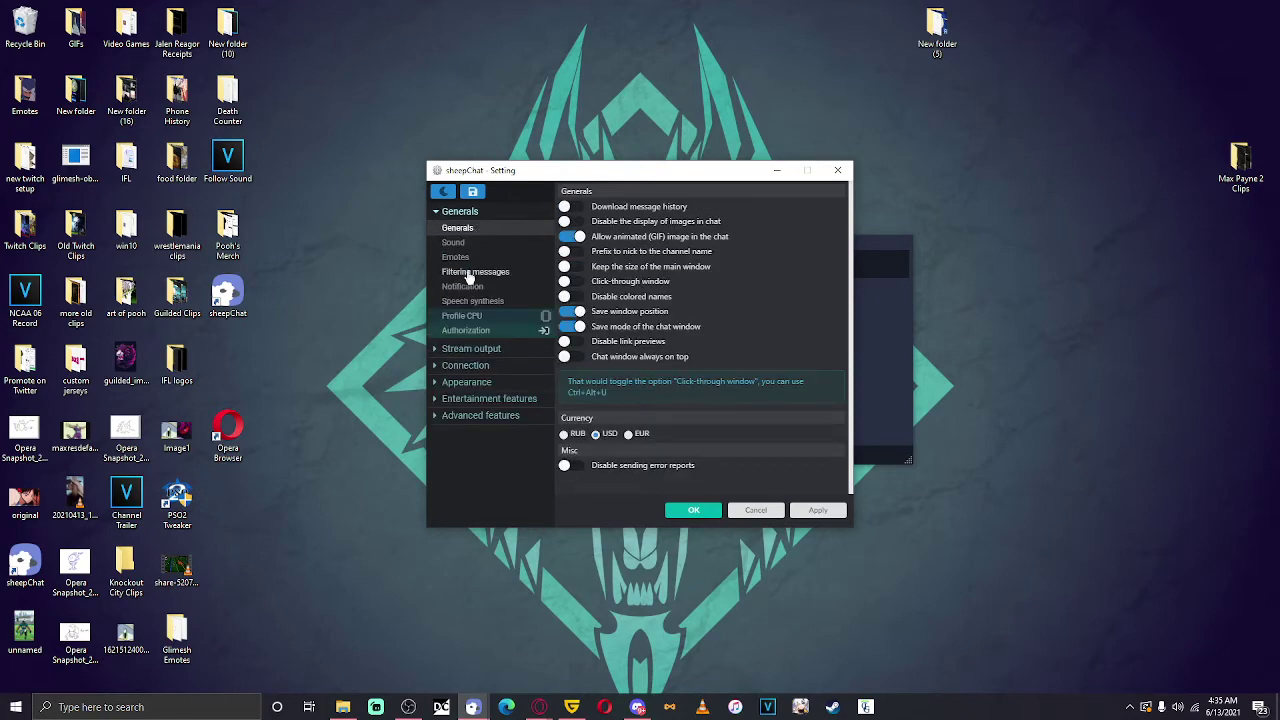
pyautogui.click(473, 334)
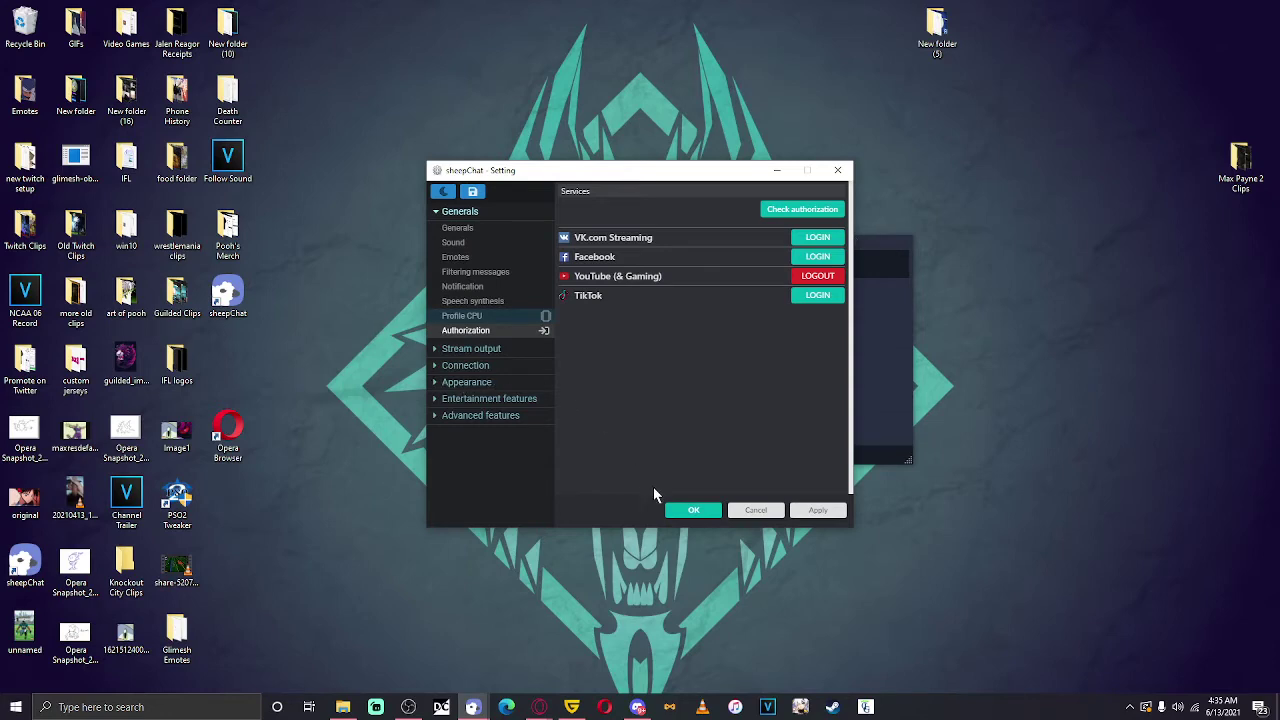
pyautogui.click(711, 516)
# Review the Emotes page, checking platform settings for the Twitch.tv symbols and BetterTTV emote sets
pyautogui.click(479, 260)
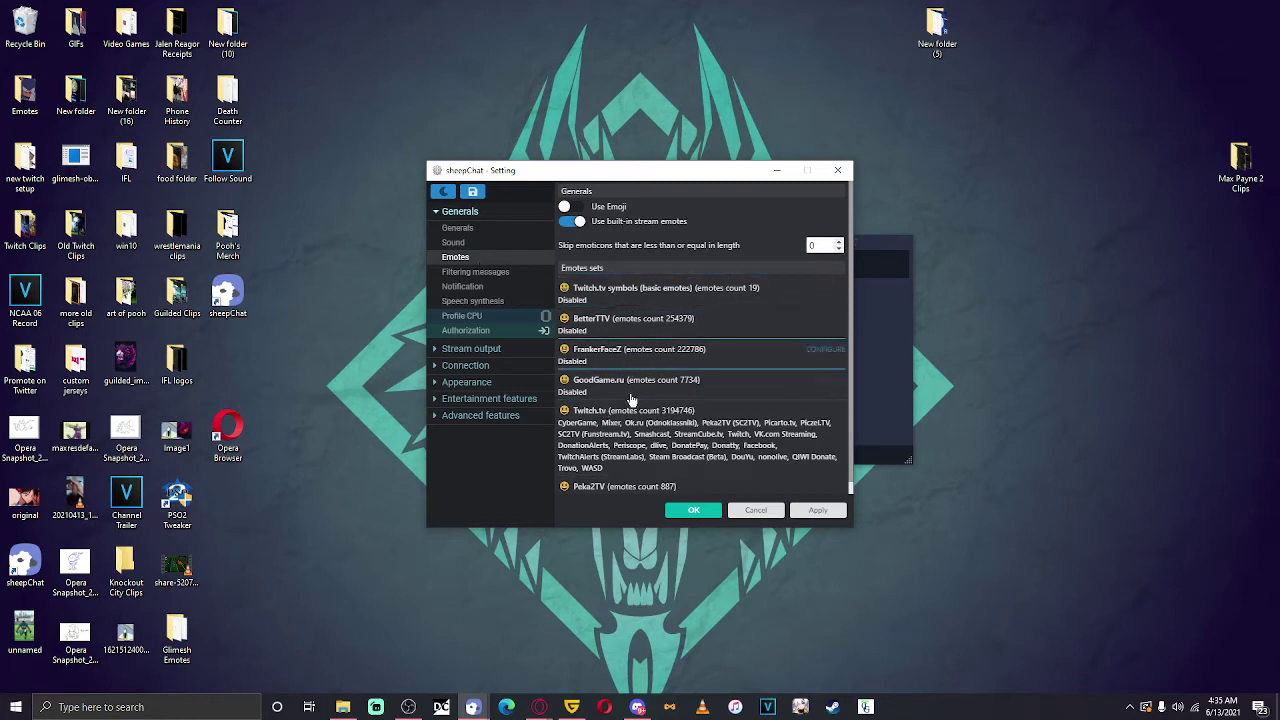
pyautogui.scroll(-1, 600, 432)
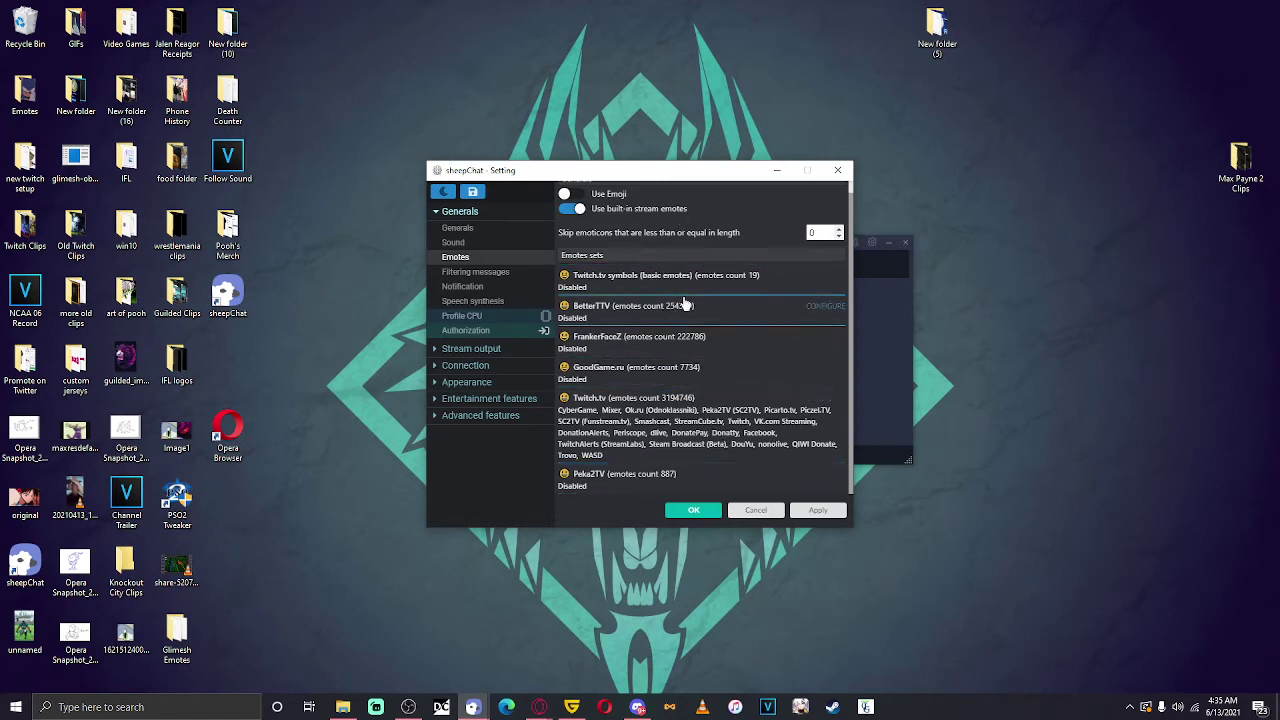
pyautogui.click(821, 280)
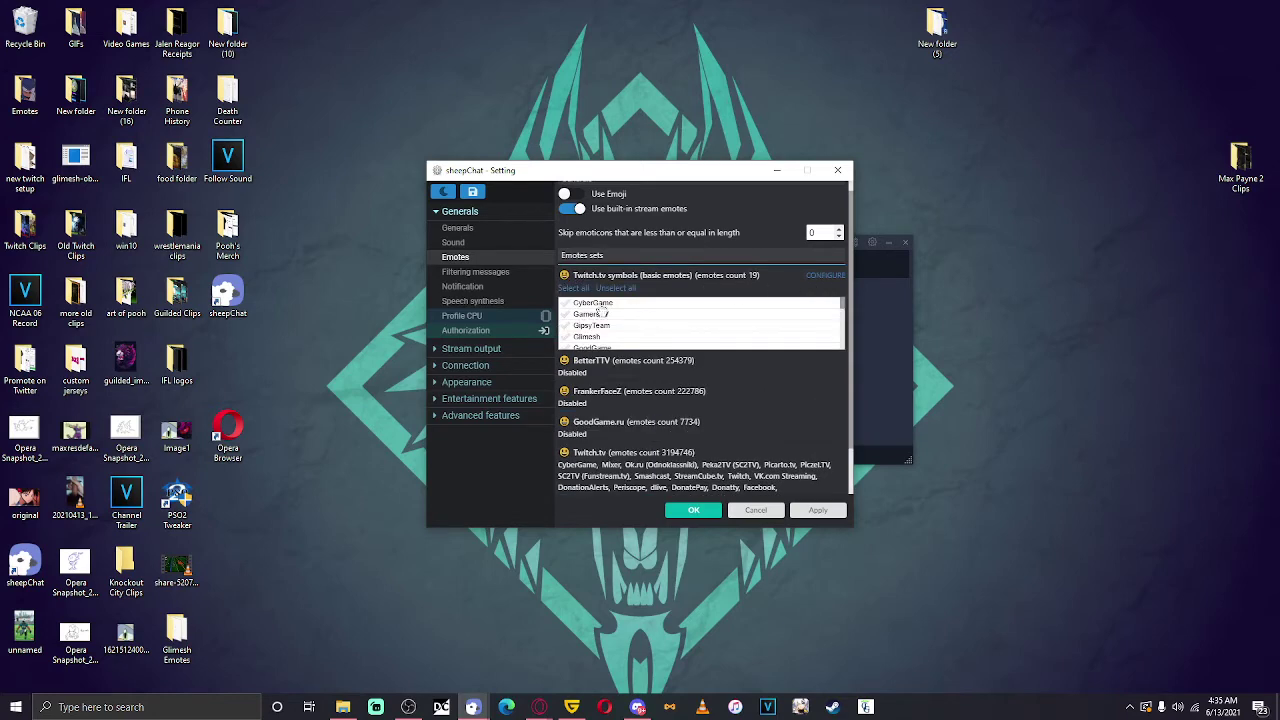
pyautogui.scroll(-5, 597, 315)
pyautogui.scroll(5, 597, 315)
pyautogui.click(717, 363)
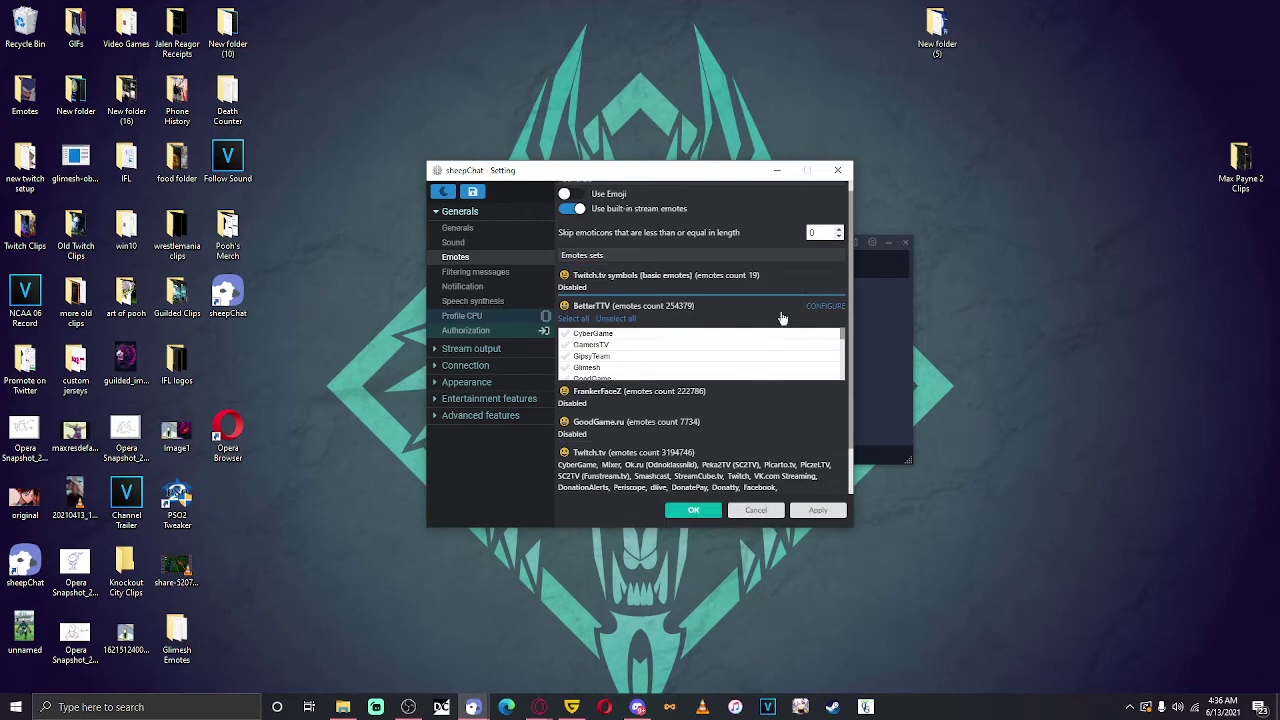
# Look over the Notification and Filtering messages pages, then cancel out of Settings
pyautogui.click(455, 287)
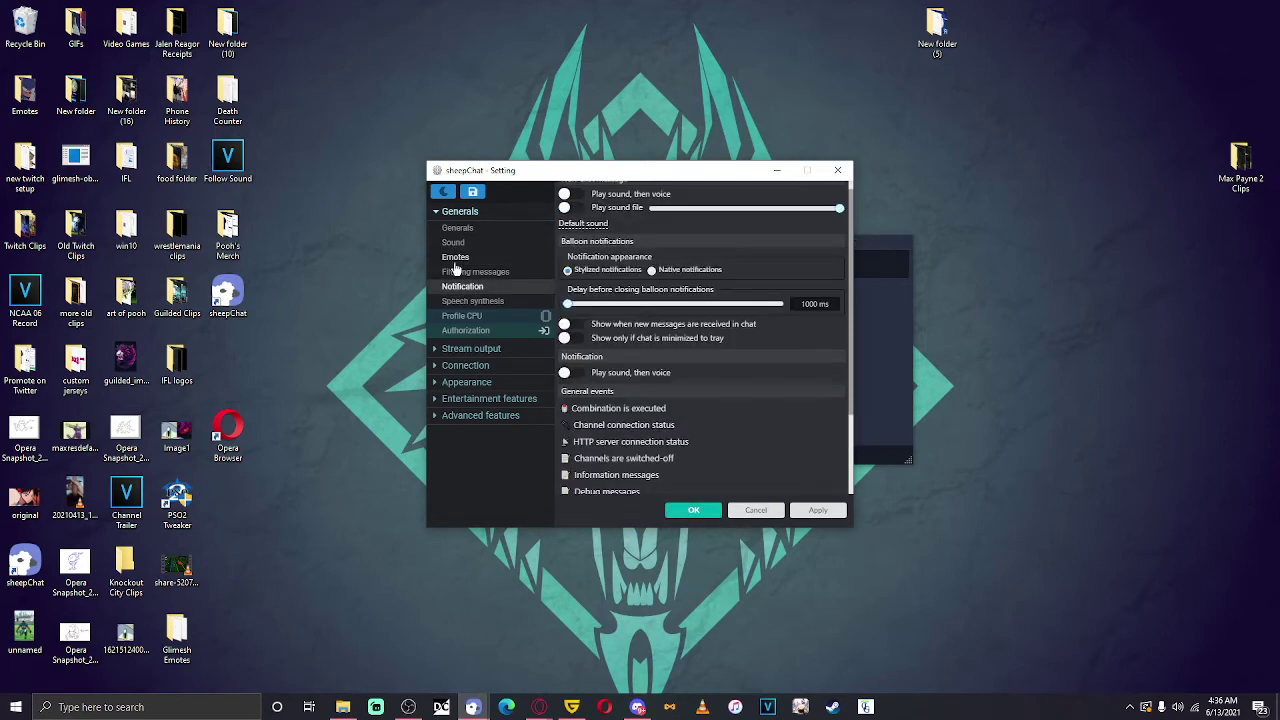
pyautogui.click(455, 257)
pyautogui.click(464, 274)
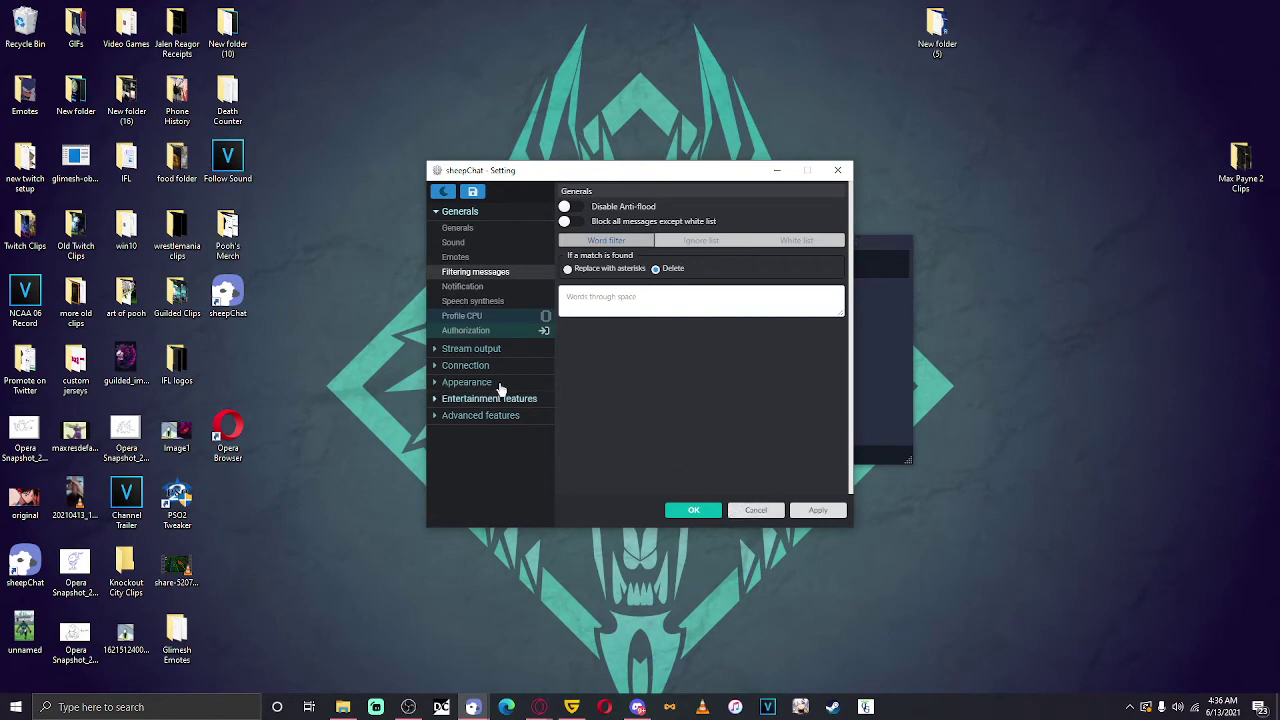
pyautogui.click(783, 512)
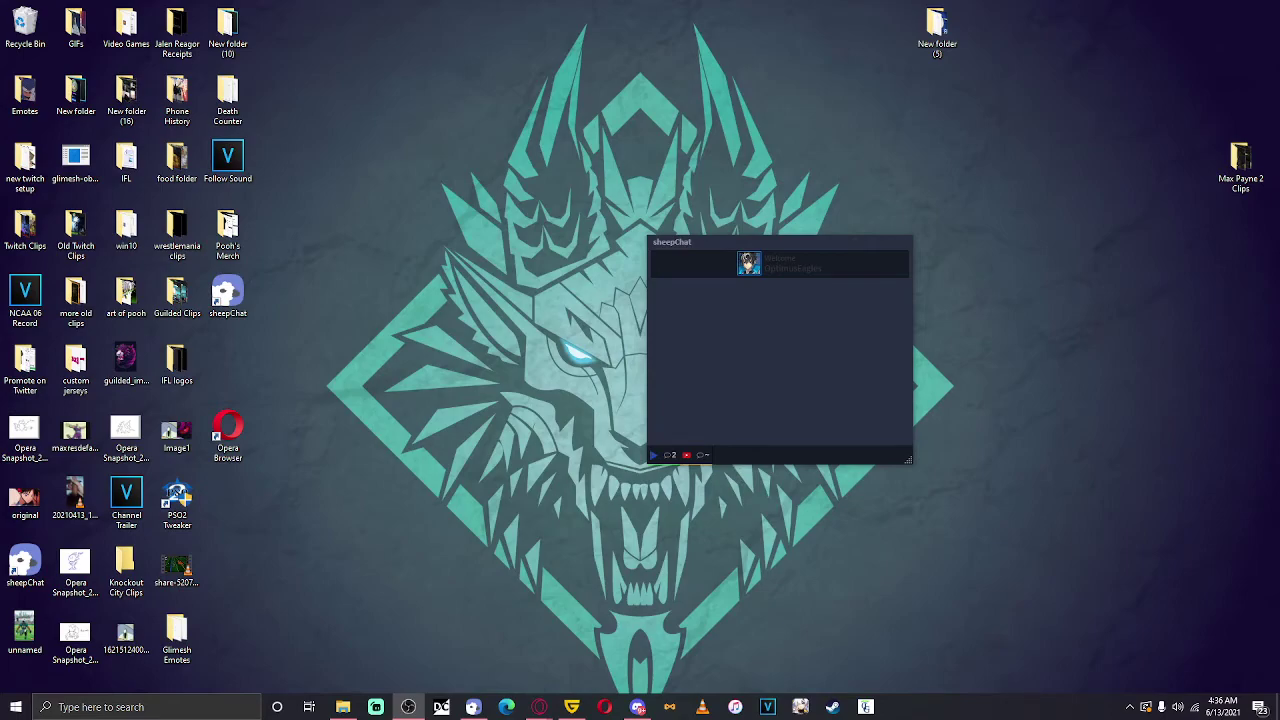
# Switch to OBS Studio and start streaming
pyautogui.hotkey('alt', 'Tab')
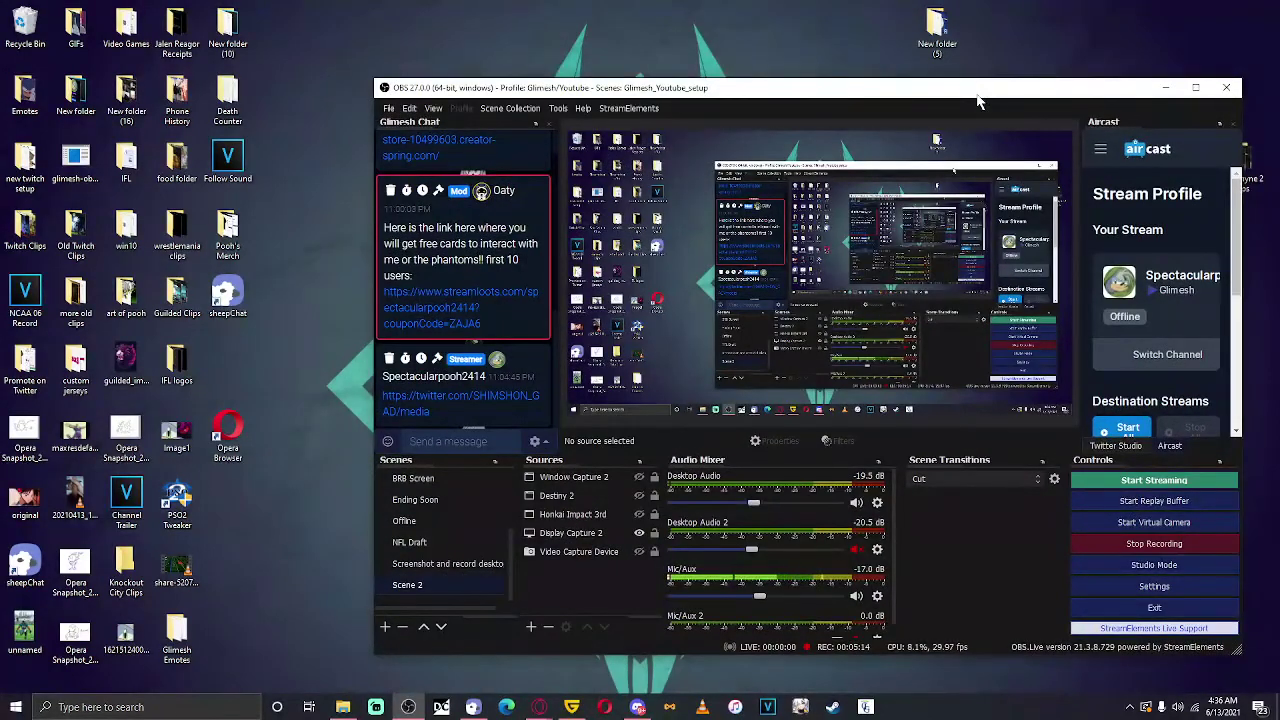
pyautogui.moveTo(978, 100); pyautogui.dragTo(881, 94)
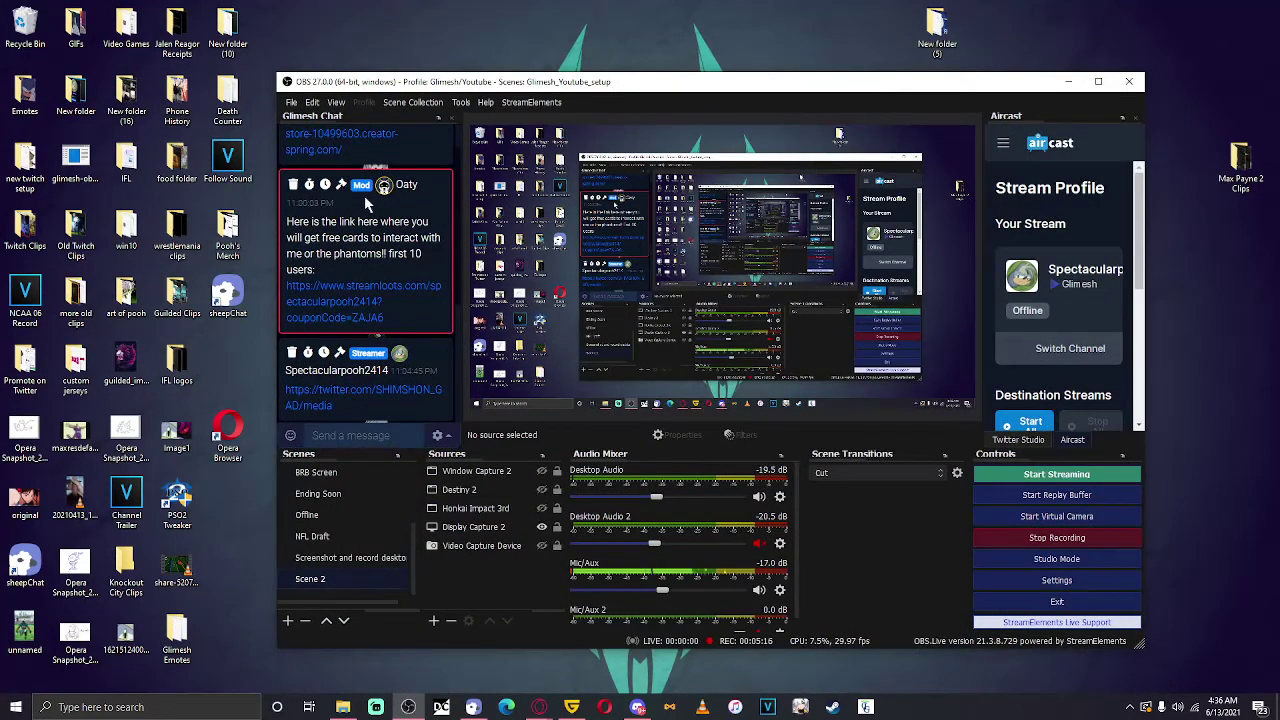
pyautogui.scroll(-1, 1100, 200)
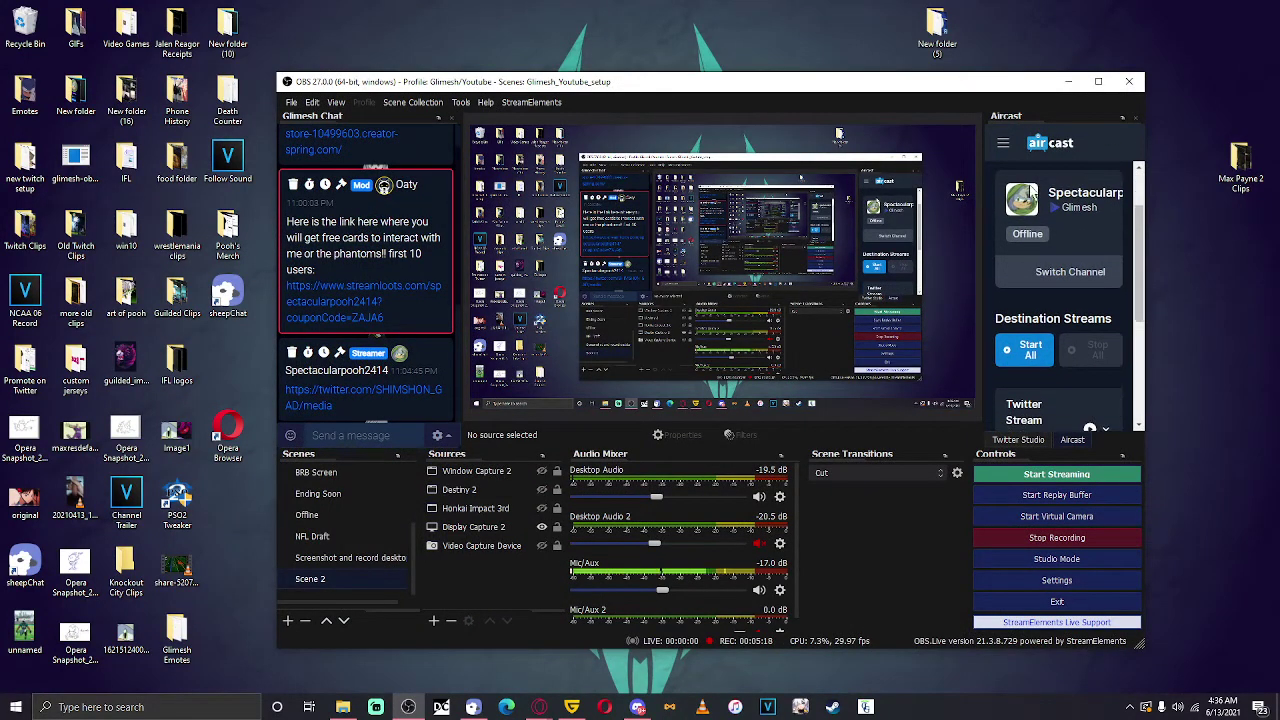
pyautogui.scroll(-2, 1030, 192)
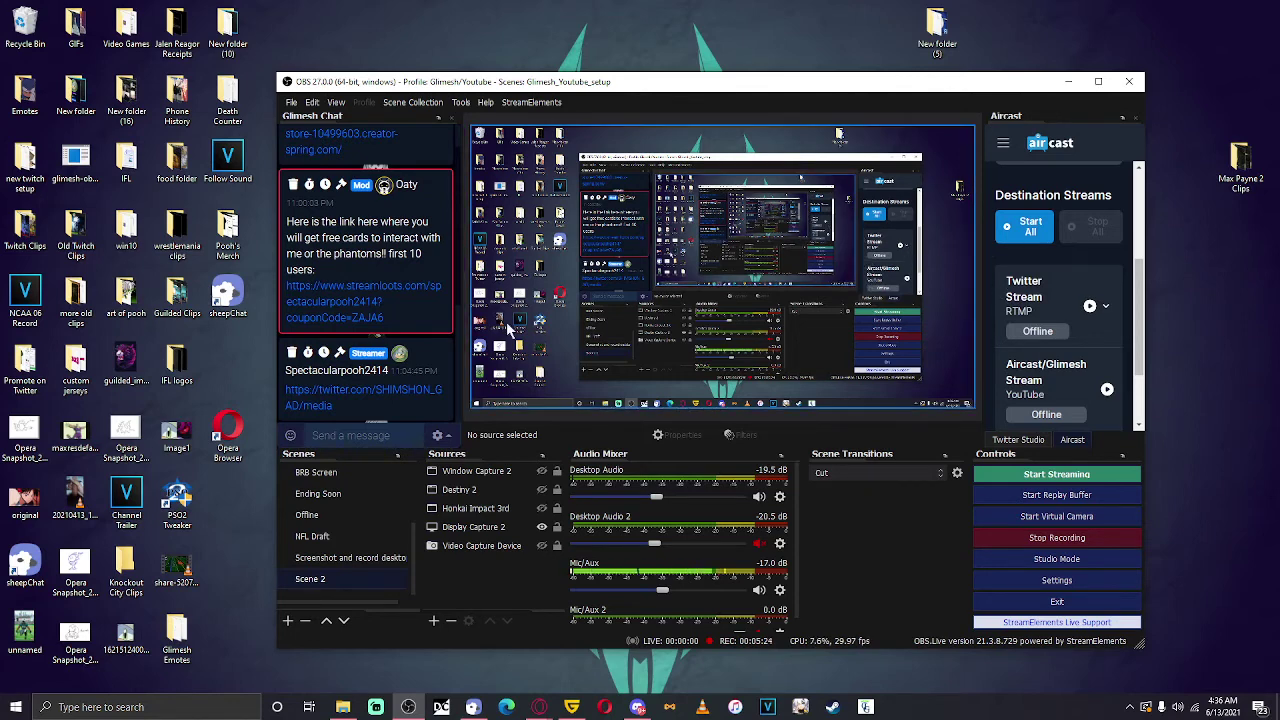
pyautogui.click(1013, 480)
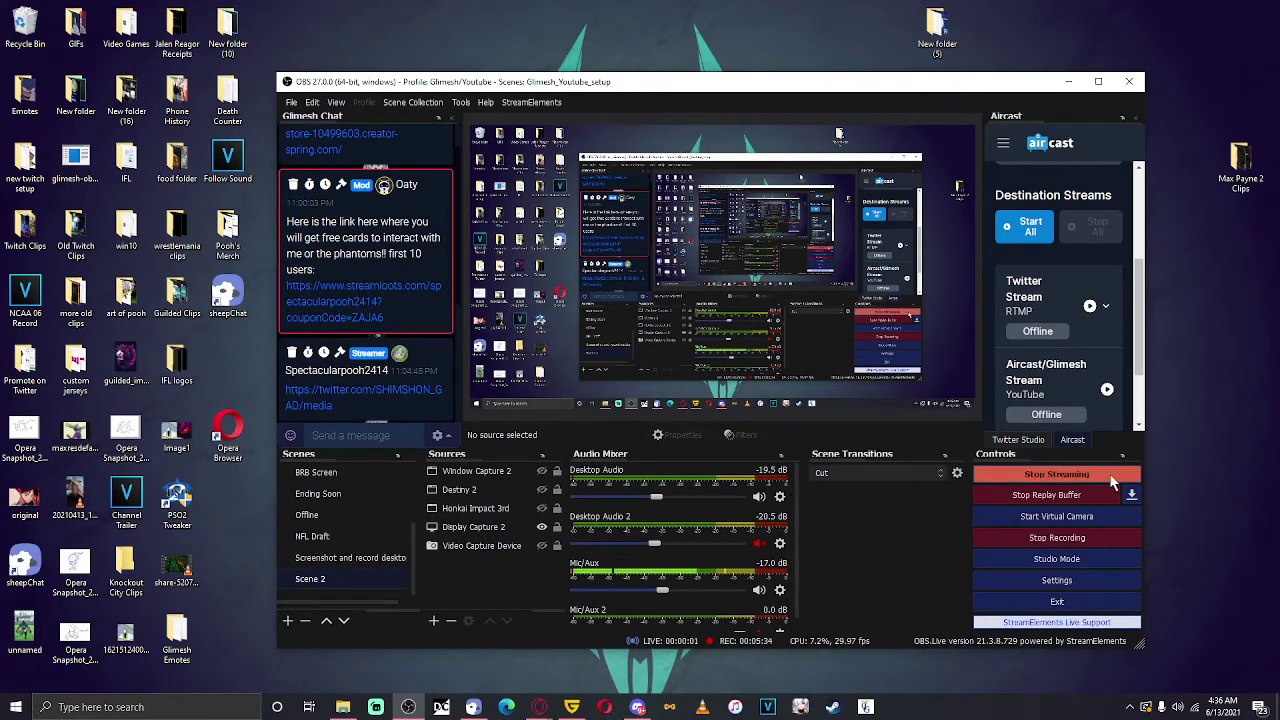
# Start the Aircast/Glimesh Stream output to YouTube and minimize OBS
pyautogui.scroll(-2, 1050, 297)
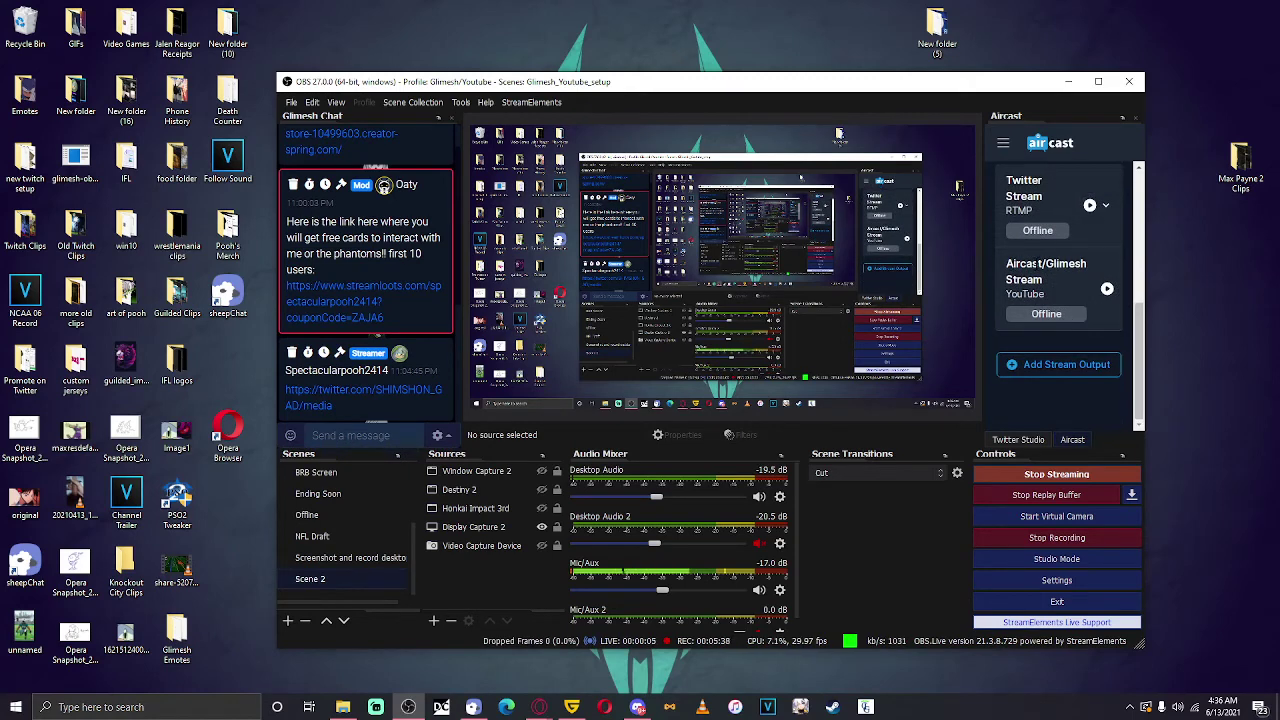
pyautogui.click(1107, 289)
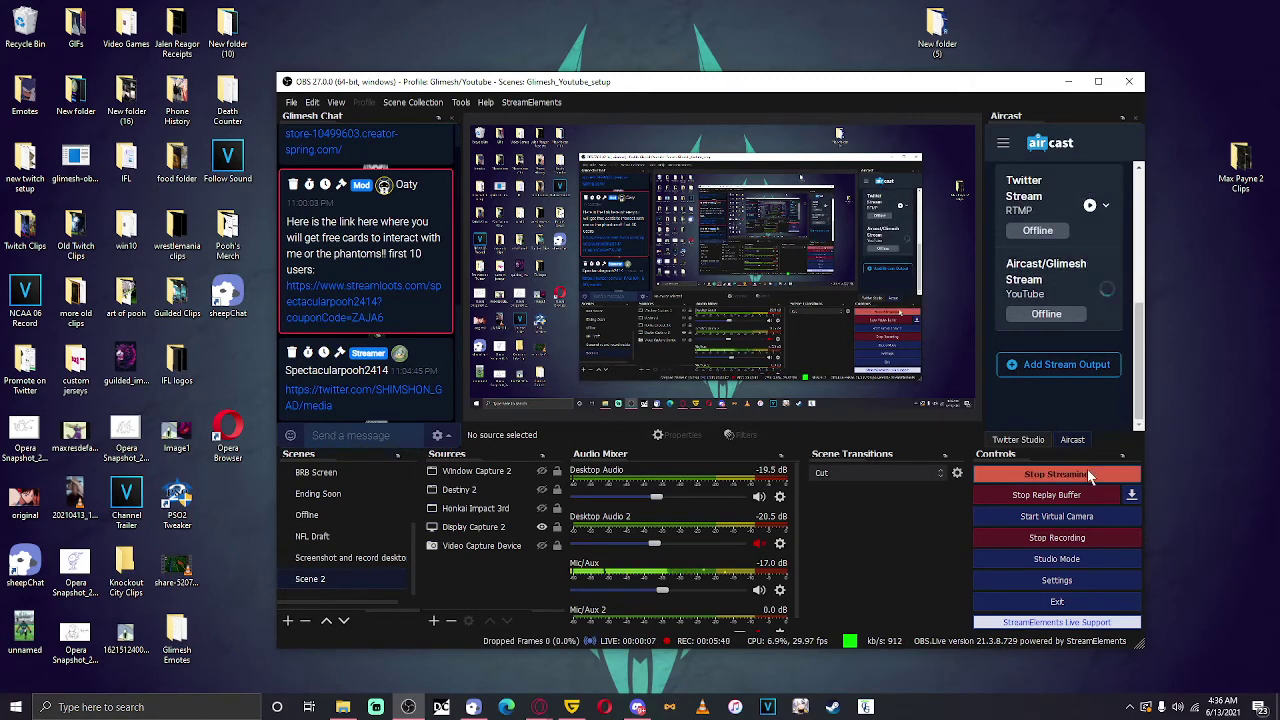
pyautogui.click(1068, 81)
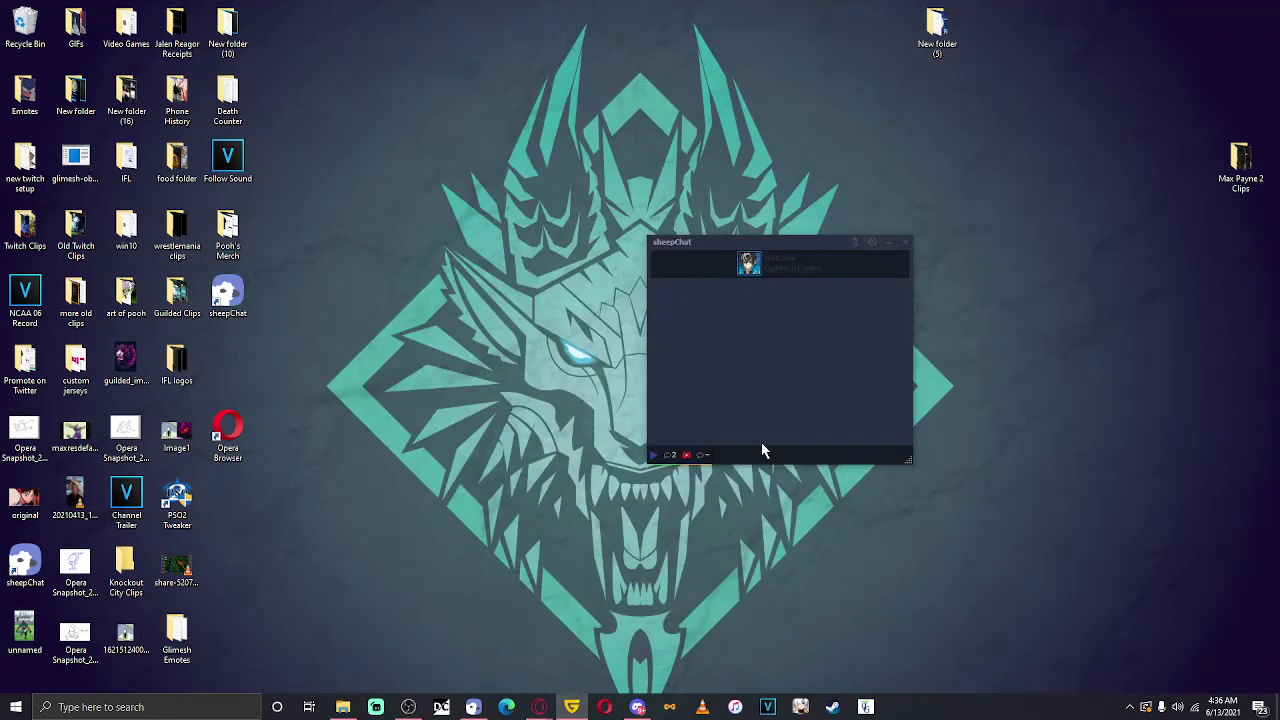
# Place the YouTube live chat popout to the left of the sheepChat window
pyautogui.moveTo(695, 460)
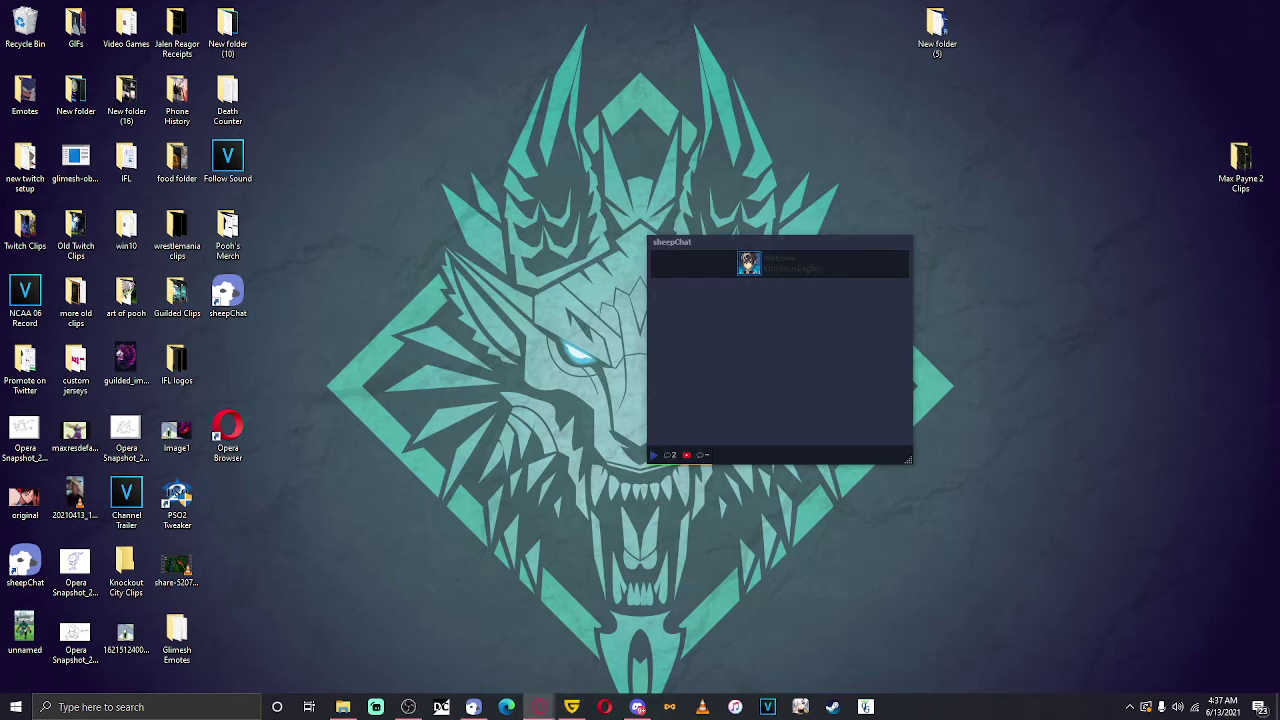
pyautogui.moveTo(684, 192); pyautogui.dragTo(420, 150)
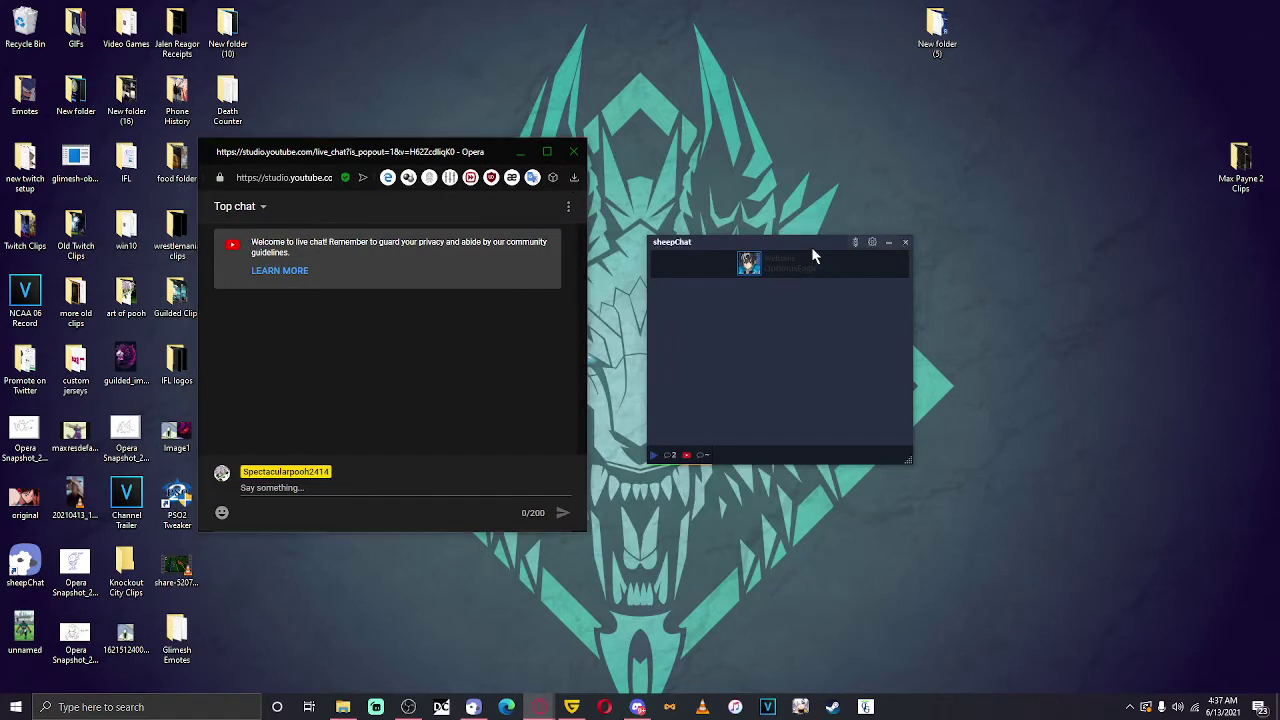
pyautogui.moveTo(814, 257); pyautogui.dragTo(853, 252)
# Send the message 'test' in the YouTube live chat
pyautogui.click(476, 490)
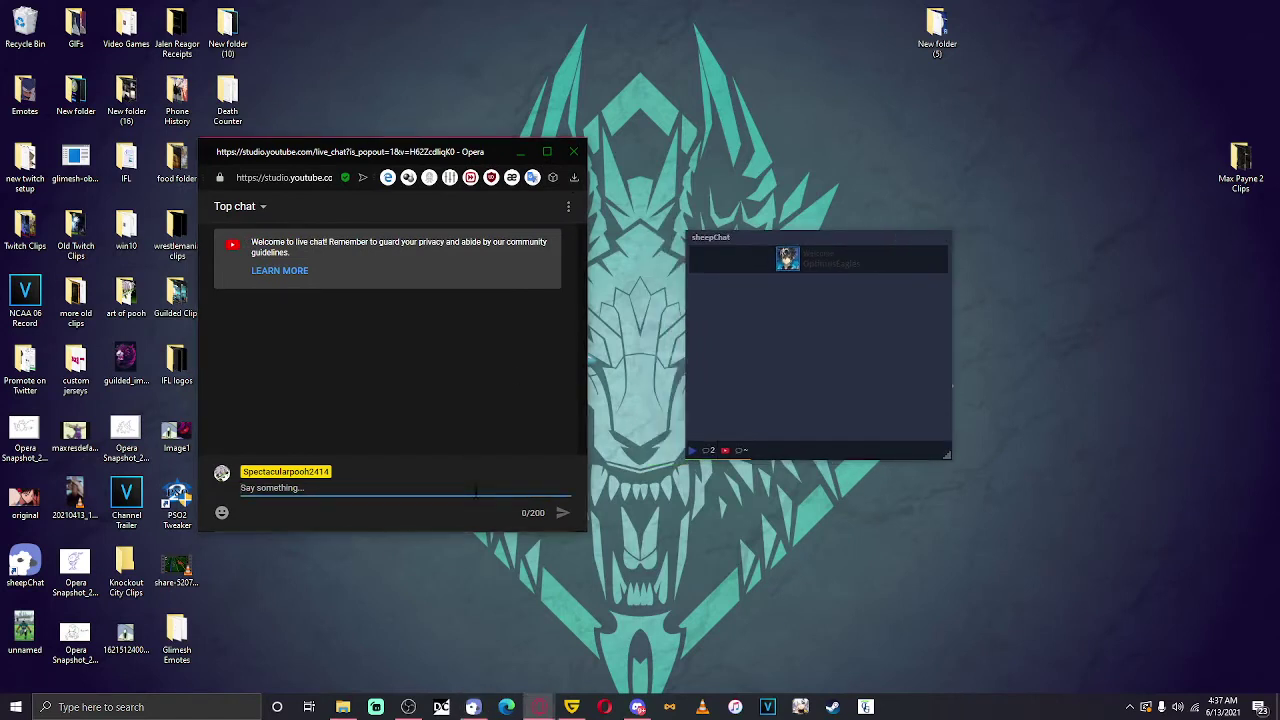
pyautogui.write('test')
pyautogui.press('Return')
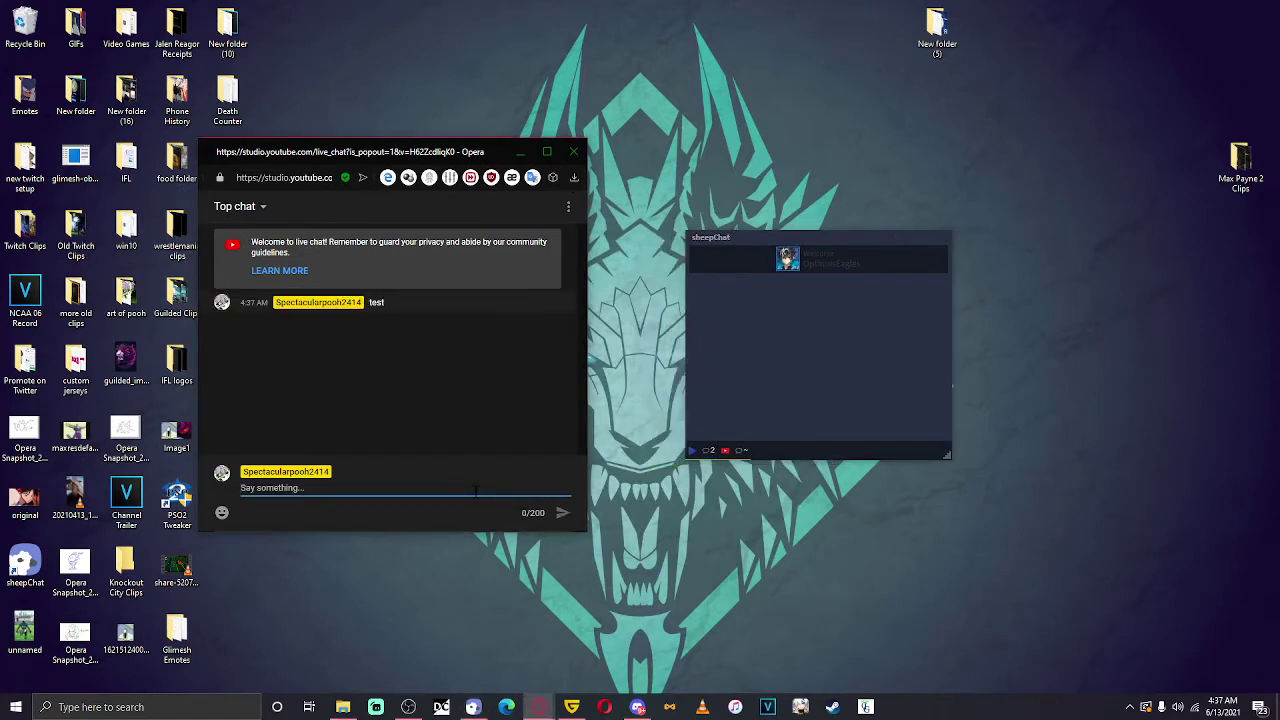